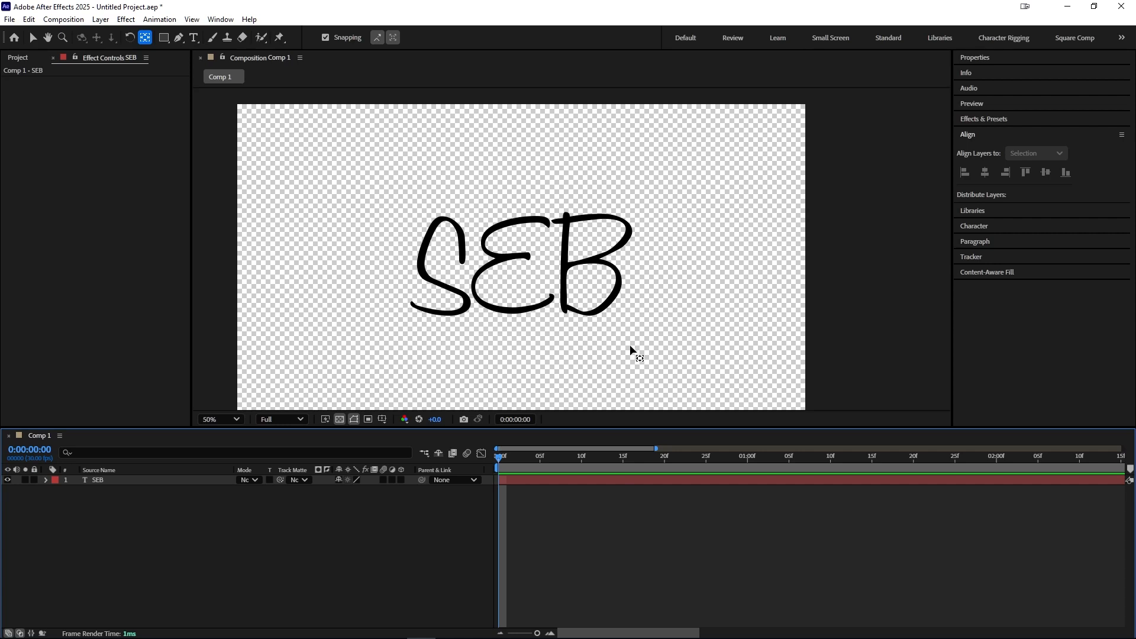
# Step: Trace the S of the SEB text layer with a Pen mask path, starting at its upper hook end
pyautogui.scroll(1, 591, 338)
pyautogui.moveTo(562, 290); pyautogui.dragTo(660, 244)
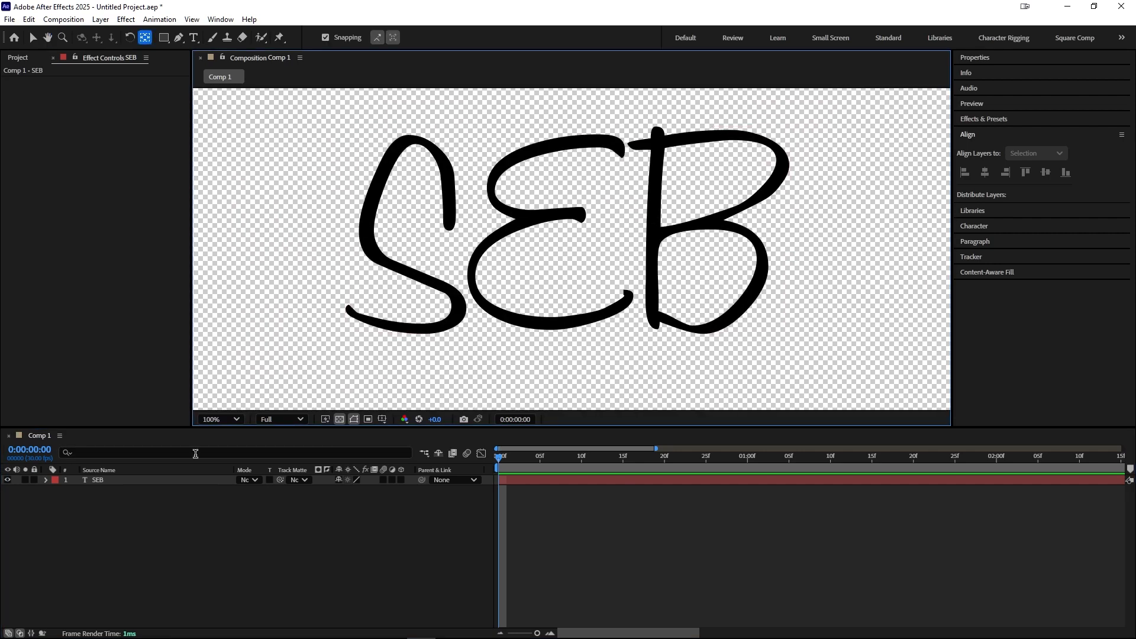
pyautogui.click(118, 480)
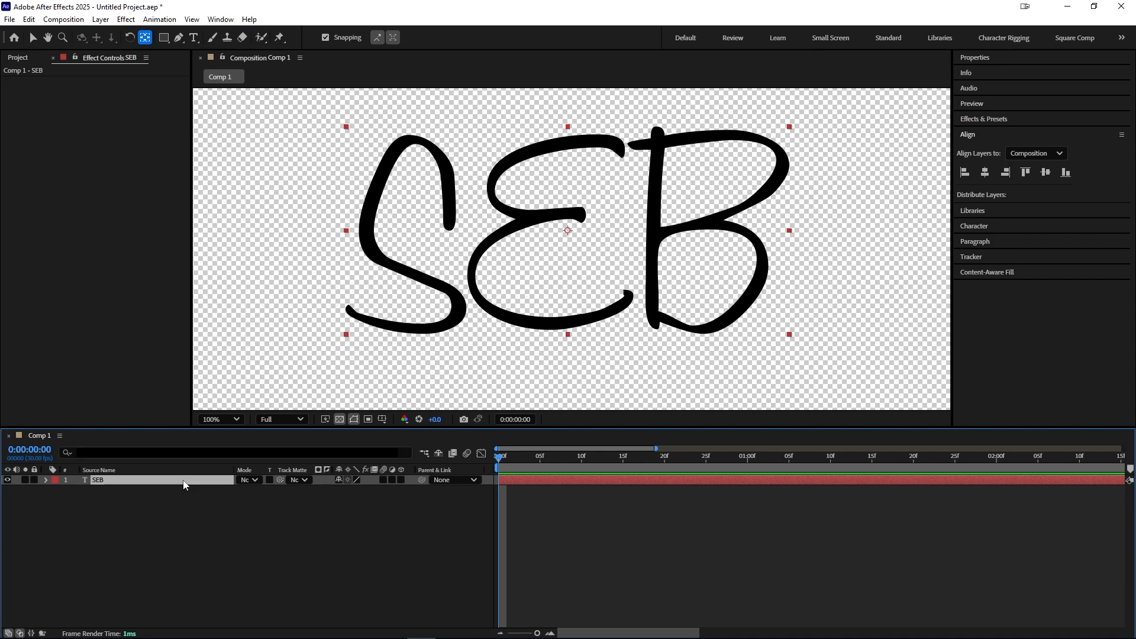
pyautogui.click(180, 38)
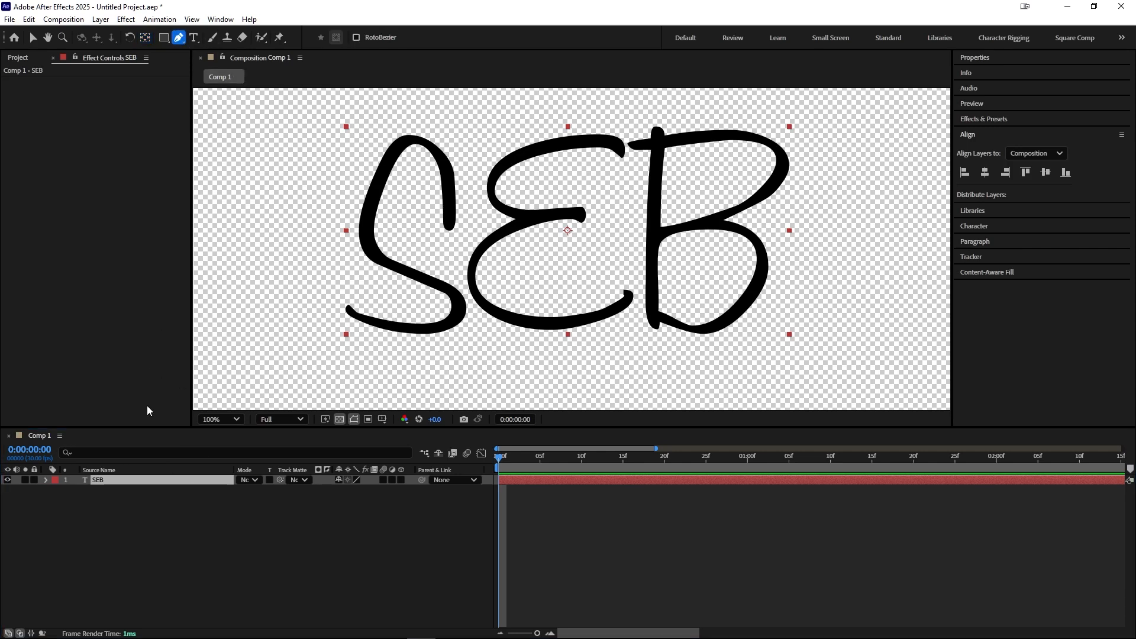
pyautogui.click(102, 484)
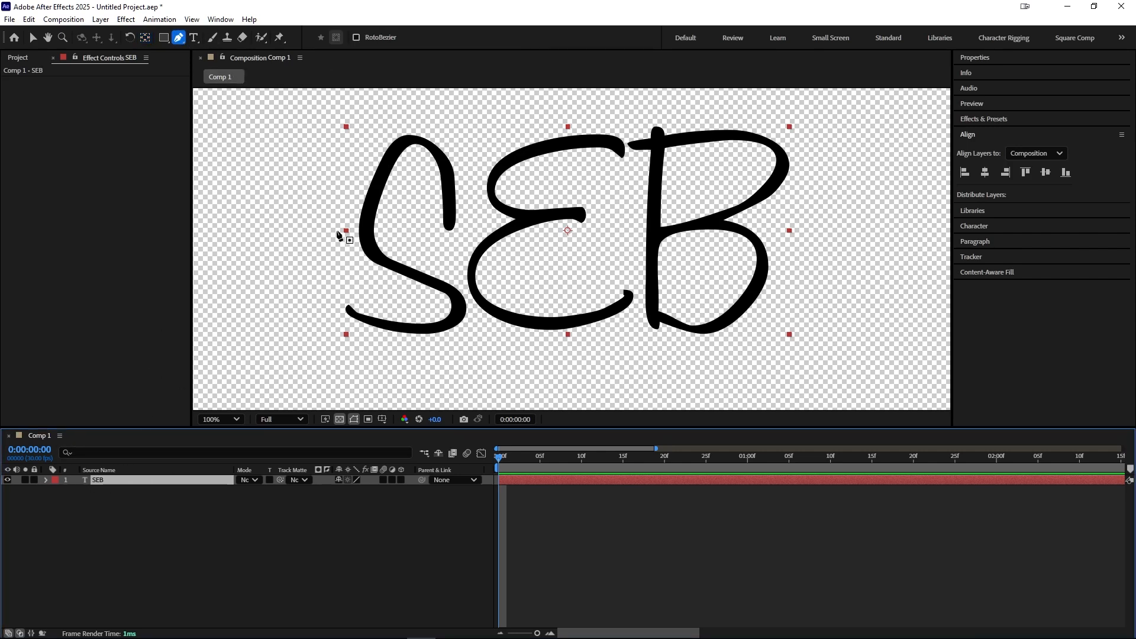
pyautogui.click(450, 225)
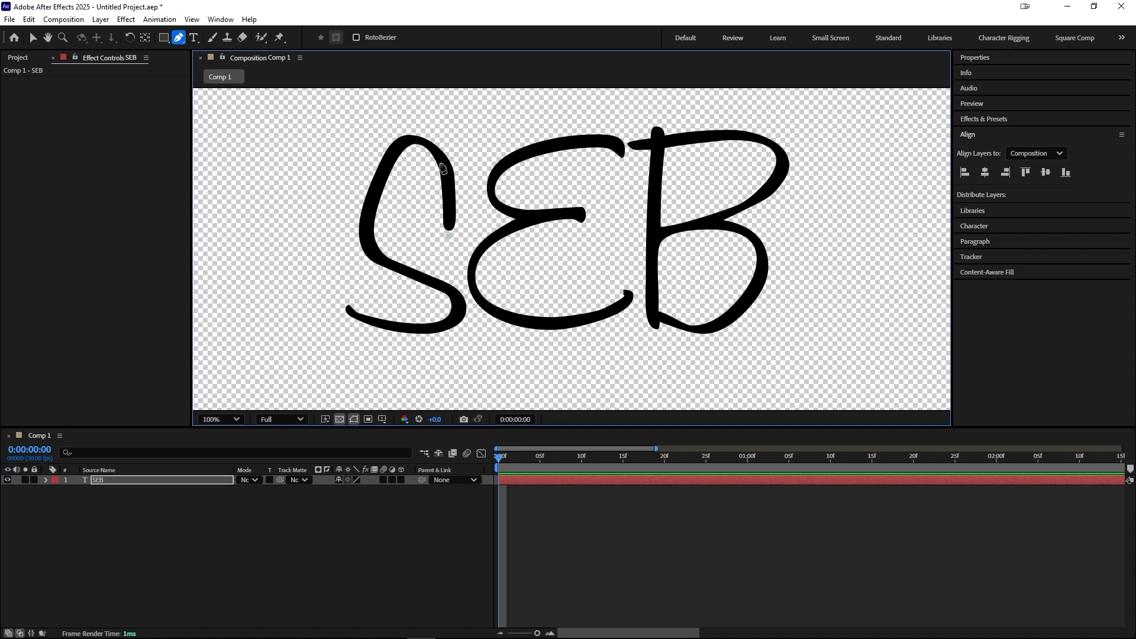
pyautogui.moveTo(439, 164); pyautogui.dragTo(393, 156)
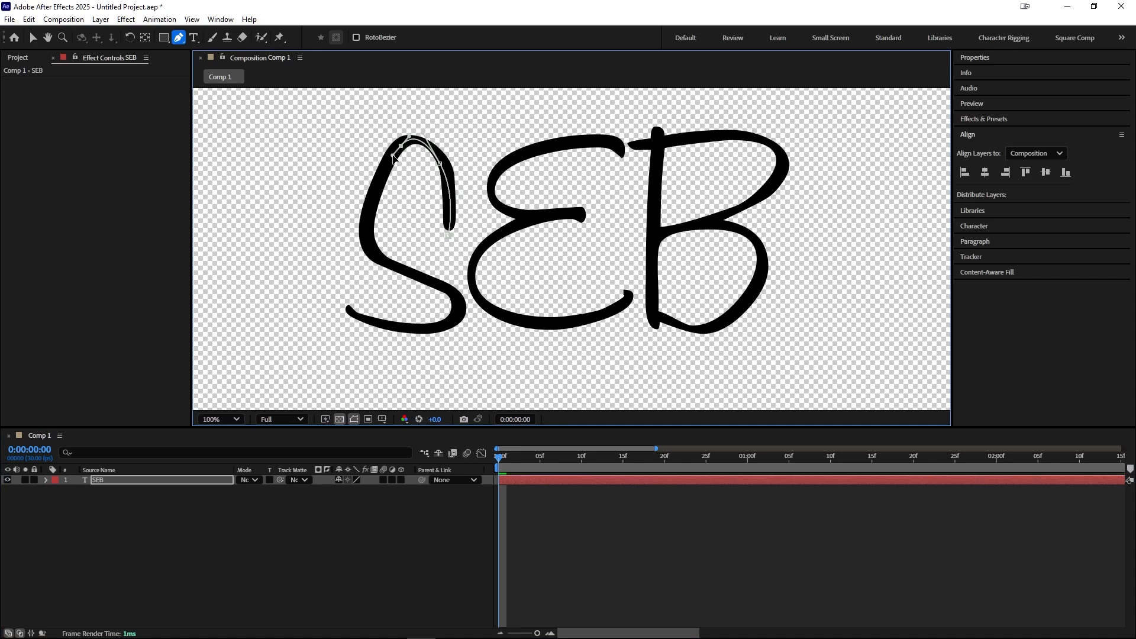
pyautogui.moveTo(370, 247); pyautogui.dragTo(390, 271)
pyautogui.moveTo(455, 298); pyautogui.dragTo(466, 314)
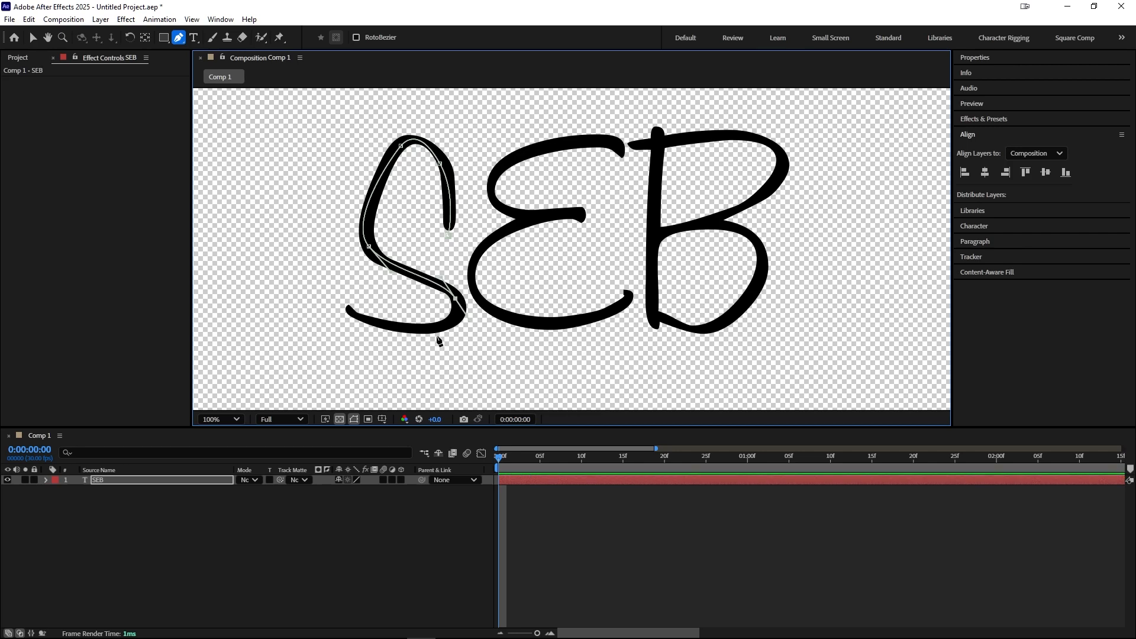
pyautogui.moveTo(402, 328); pyautogui.dragTo(346, 322)
# Step: Undo the last three mask points and select Mask 1 under the layer's Masks
pyautogui.hotkey('ctrl', 'z')
pyautogui.hotkey('ctrl', 'z')
pyautogui.hotkey('ctrl', 'z')
pyautogui.hotkey('ctrl', 'z')
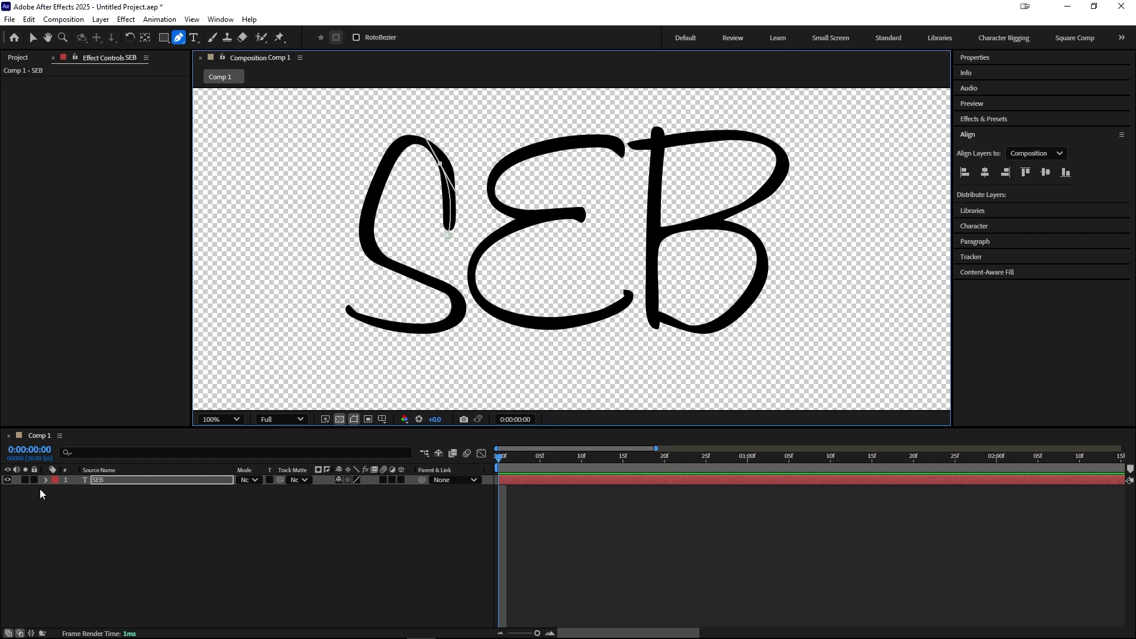
pyautogui.click(46, 480)
pyautogui.click(57, 500)
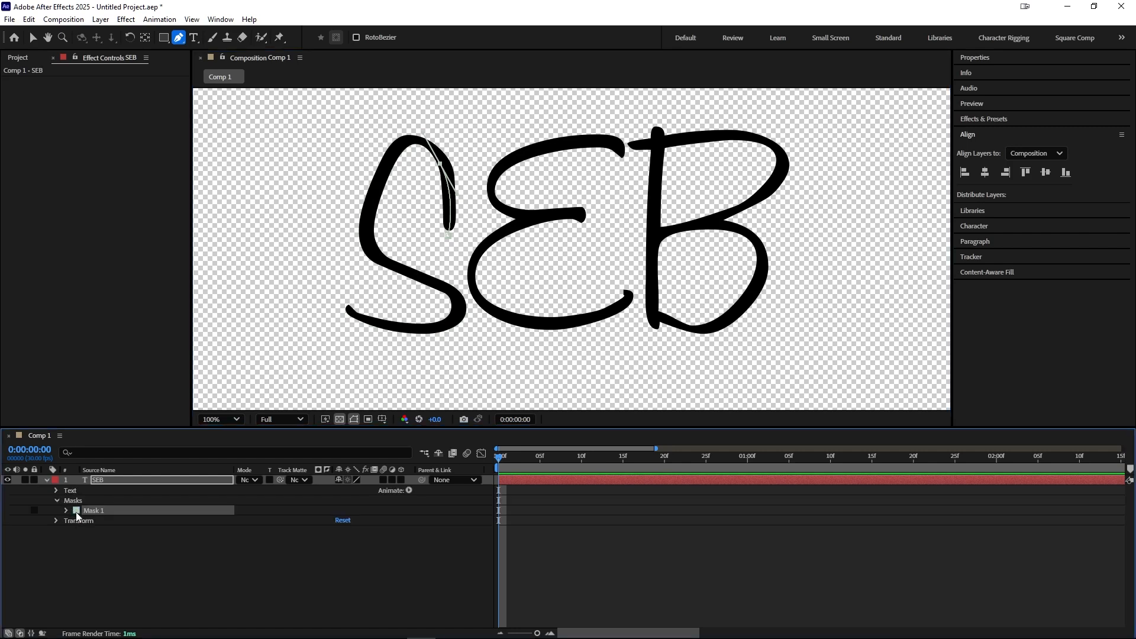
pyautogui.click(76, 510)
# Step: Continue Mask 1 along the S down to its lower-left tail end
pyautogui.click(264, 167)
pyautogui.click(367, 160)
pyautogui.moveTo(445, 171); pyautogui.dragTo(376, 199)
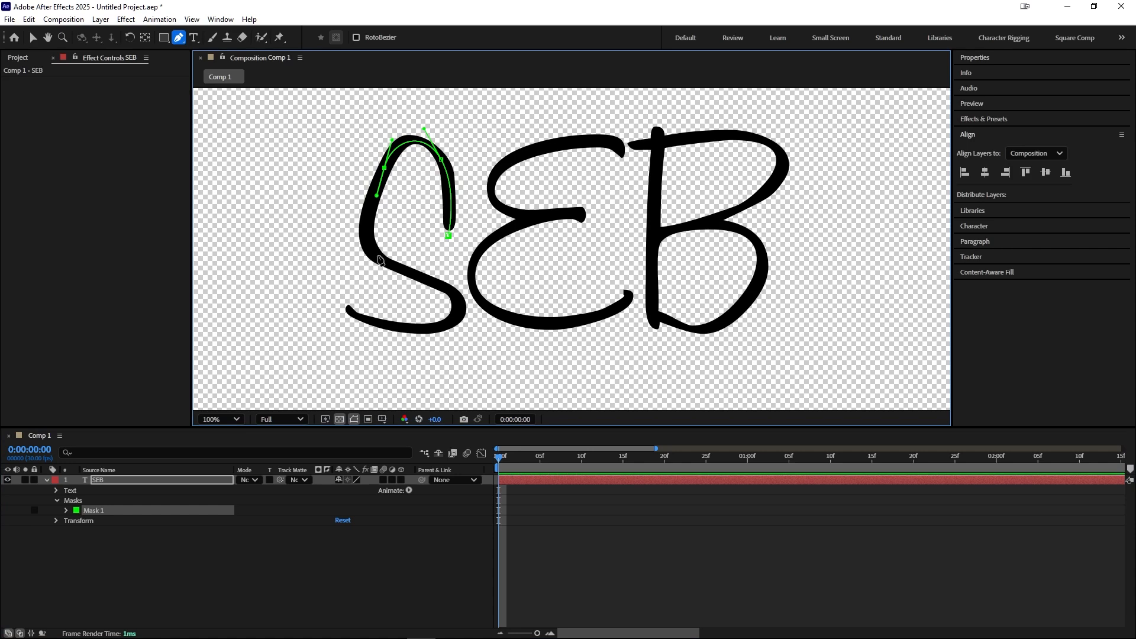
pyautogui.moveTo(377, 257); pyautogui.dragTo(396, 282)
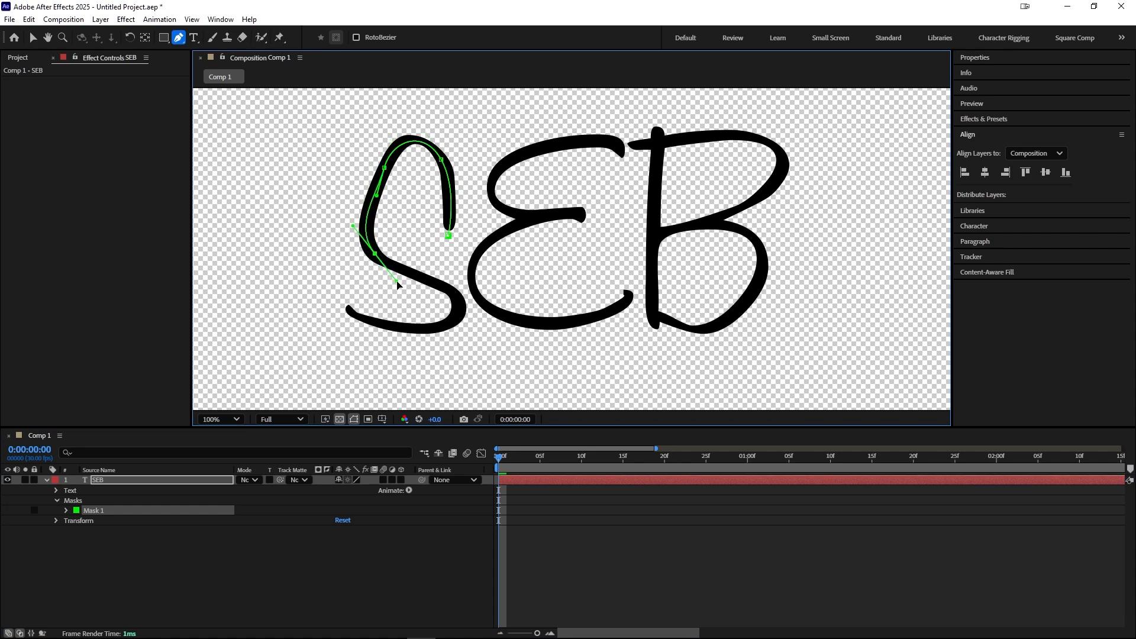
pyautogui.moveTo(457, 300); pyautogui.dragTo(476, 326)
pyautogui.moveTo(396, 282); pyautogui.dragTo(445, 274)
pyautogui.moveTo(391, 328); pyautogui.dragTo(329, 289)
pyautogui.moveTo(460, 301); pyautogui.dragTo(450, 336)
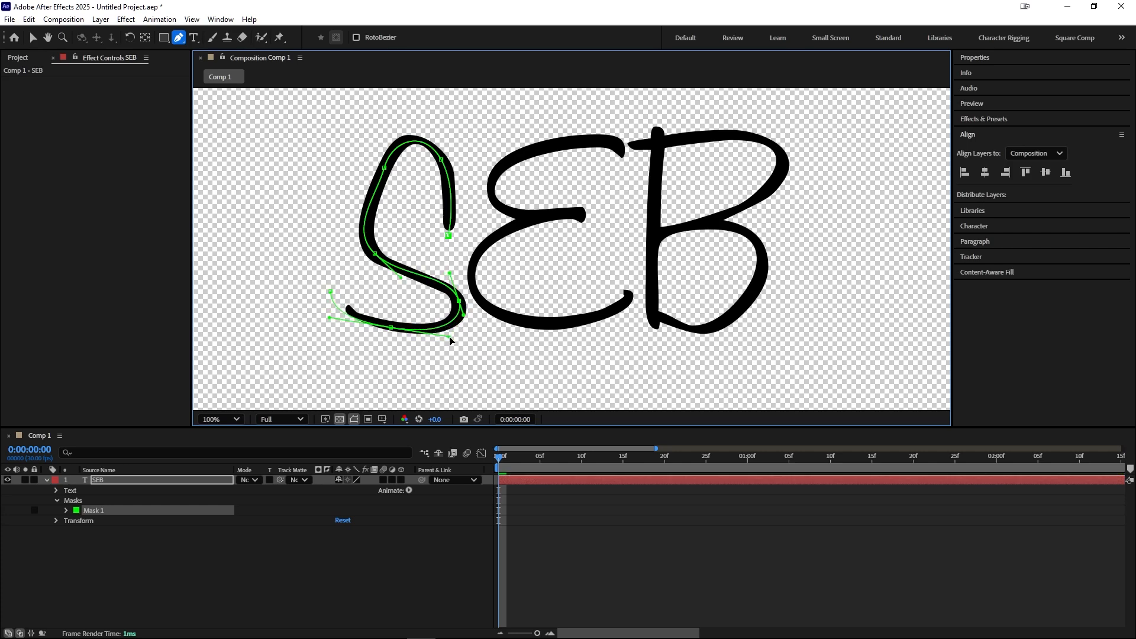
pyautogui.click(332, 291)
# Step: Draw a second mask path tracing the E from its top-right end around to its bottom-right end
pyautogui.press('h')
pyautogui.moveTo(582, 169); pyautogui.dragTo(519, 181)
pyautogui.press('g')
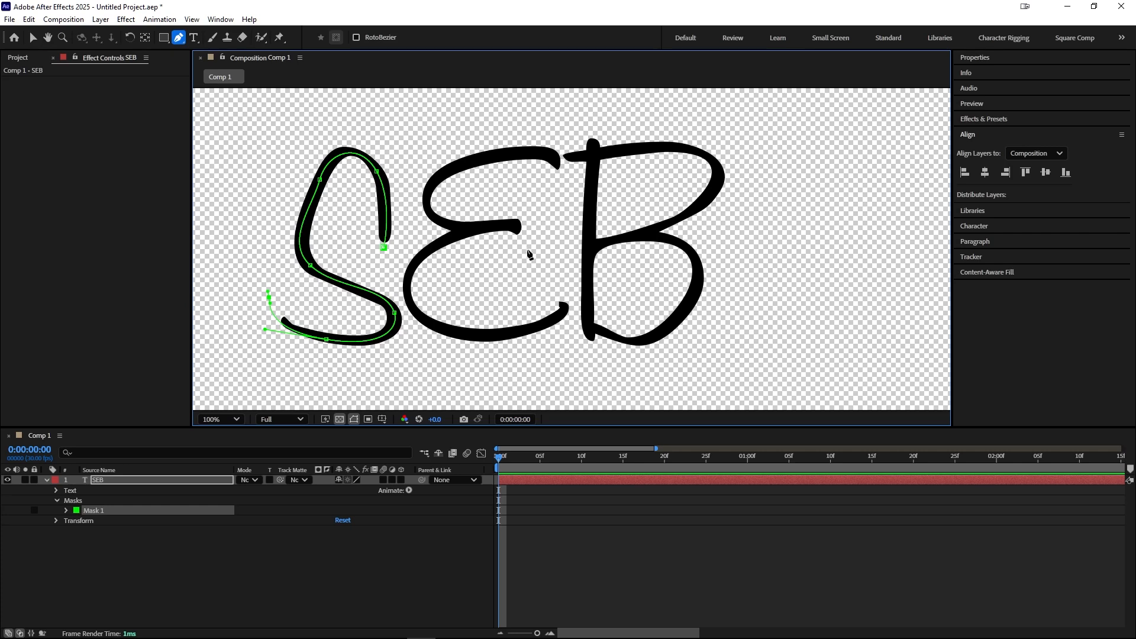
pyautogui.click(134, 545)
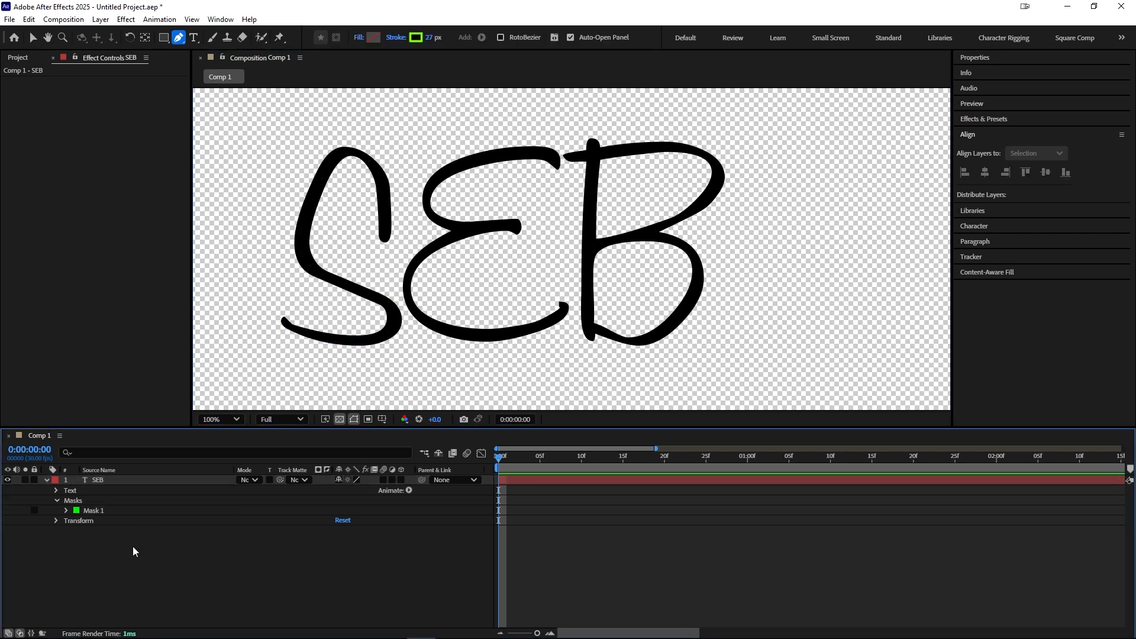
pyautogui.click(101, 479)
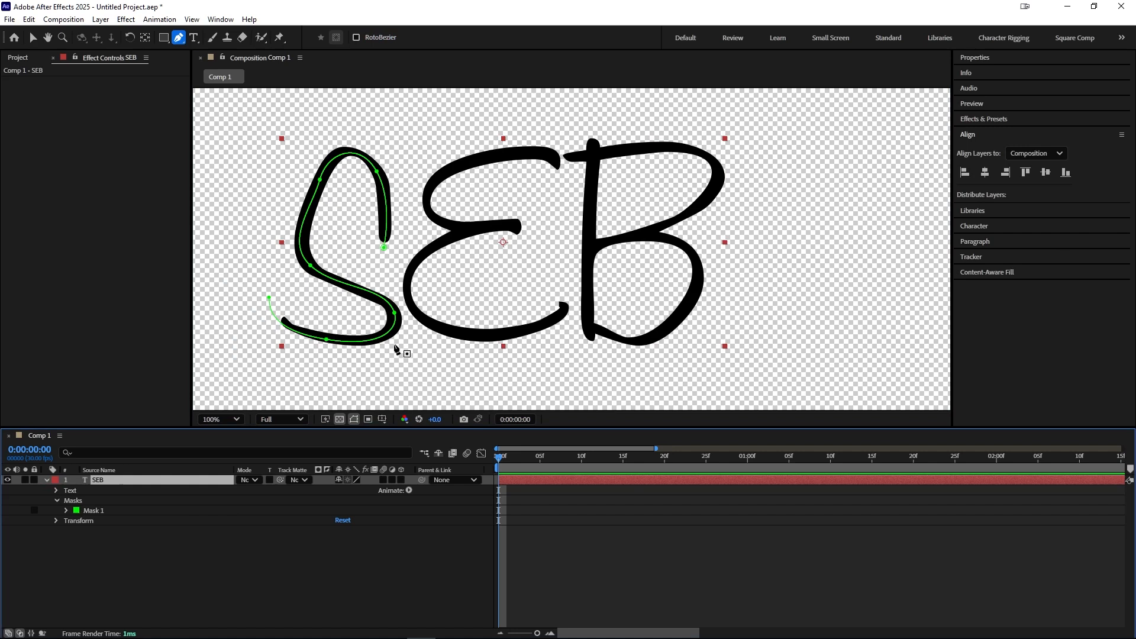
pyautogui.click(561, 176)
pyautogui.moveTo(538, 153); pyautogui.dragTo(516, 153)
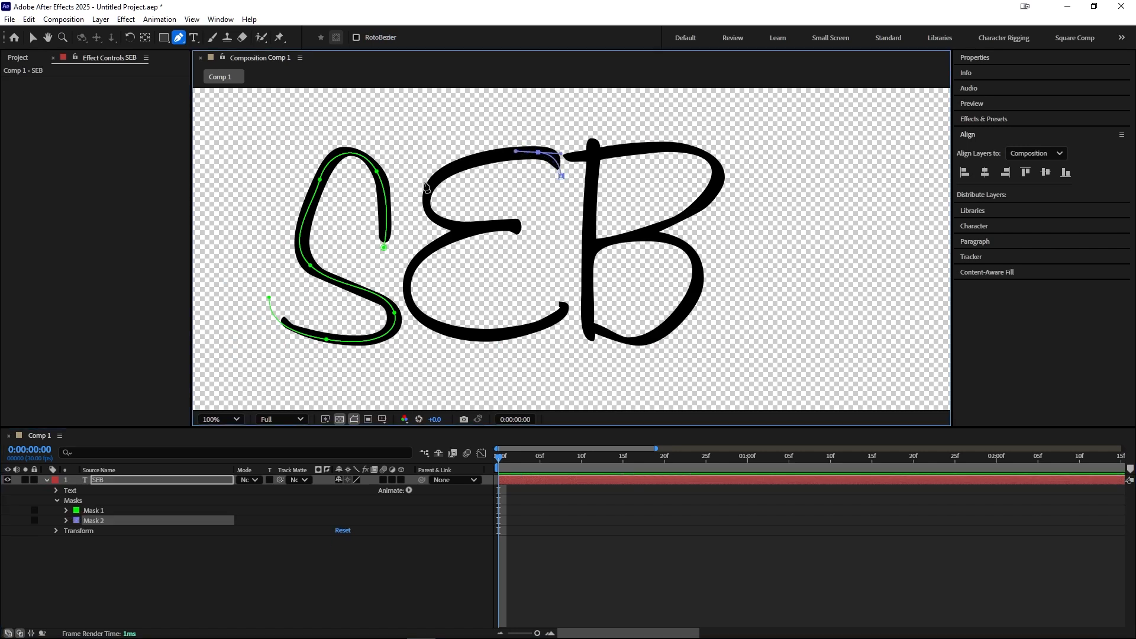
pyautogui.moveTo(428, 189); pyautogui.dragTo(418, 212)
pyautogui.moveTo(485, 225); pyautogui.dragTo(534, 244)
pyautogui.moveTo(443, 241); pyautogui.dragTo(402, 265)
pyautogui.moveTo(428, 322); pyautogui.dragTo(466, 341)
pyautogui.moveTo(557, 318); pyautogui.dragTo(517, 290)
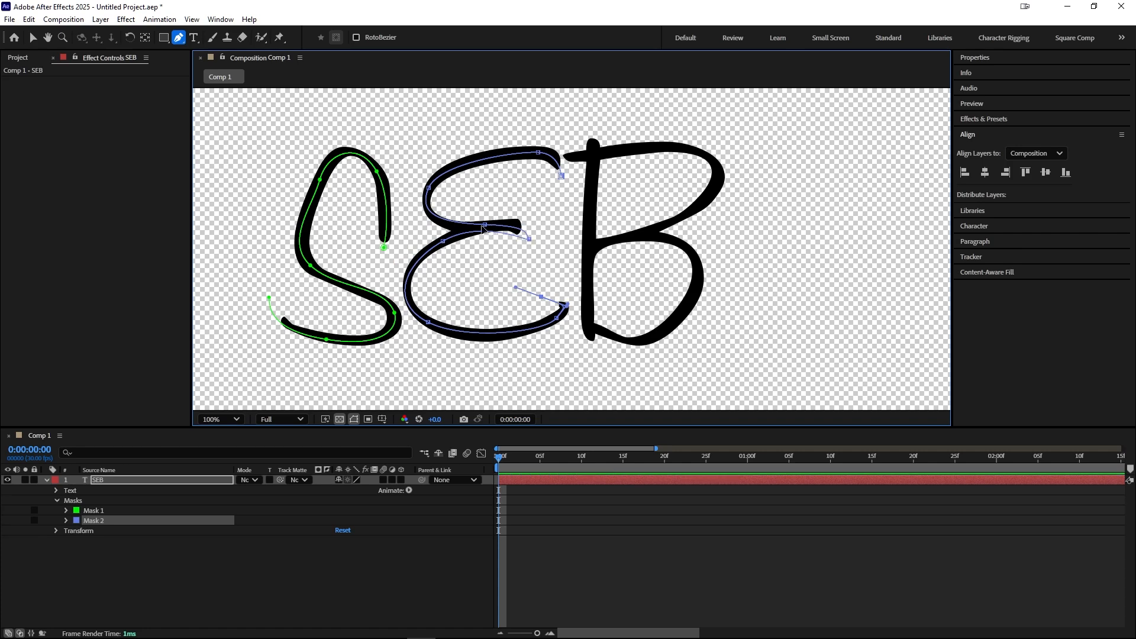
# Step: Fine-tune the E mask's vertices so the path follows the letter's centre
pyautogui.moveTo(519, 227)
pyautogui.mouseDown()
pyautogui.moveTo(480, 237)
pyautogui.moveTo(486, 218)
pyautogui.moveTo(476, 221)
pyautogui.moveTo(517, 223)
pyautogui.mouseUp()
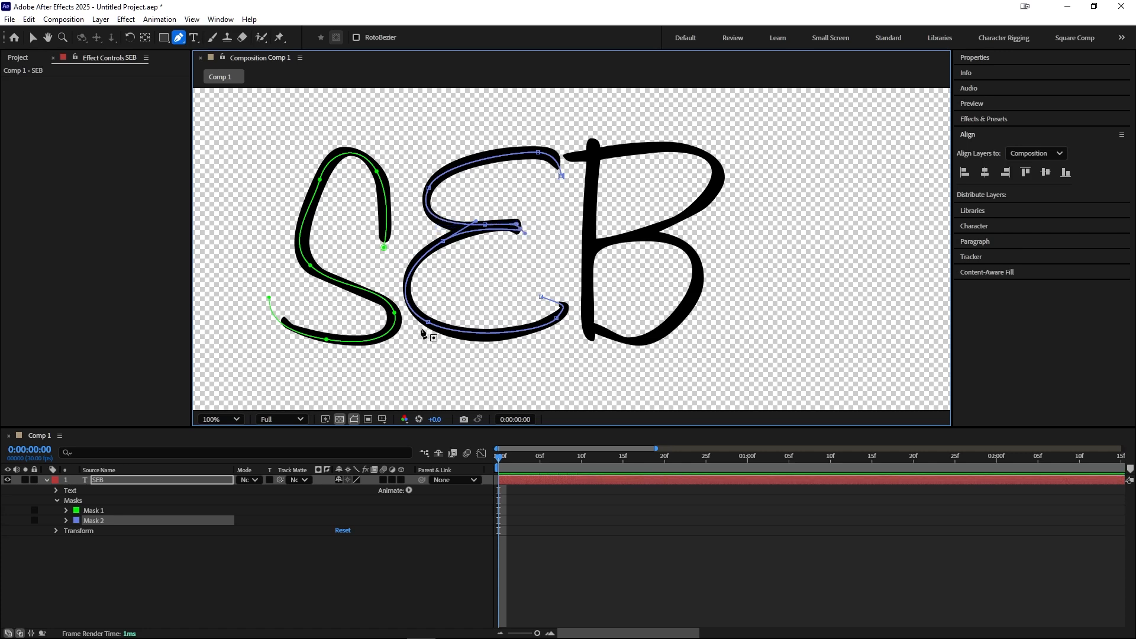
pyautogui.moveTo(428, 322); pyautogui.dragTo(431, 323)
pyautogui.moveTo(406, 262); pyautogui.dragTo(401, 261)
pyautogui.click(113, 480)
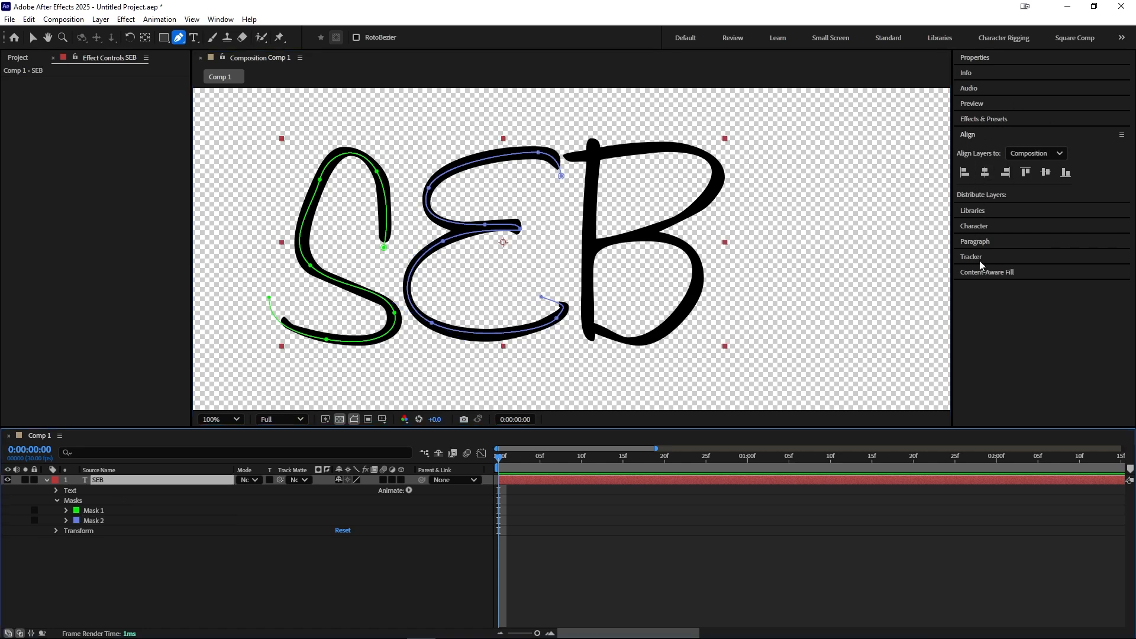
# Step: Search the effects for "stroke" and apply the Stroke effect to the SEB layer
pyautogui.click(990, 120)
pyautogui.click(996, 132)
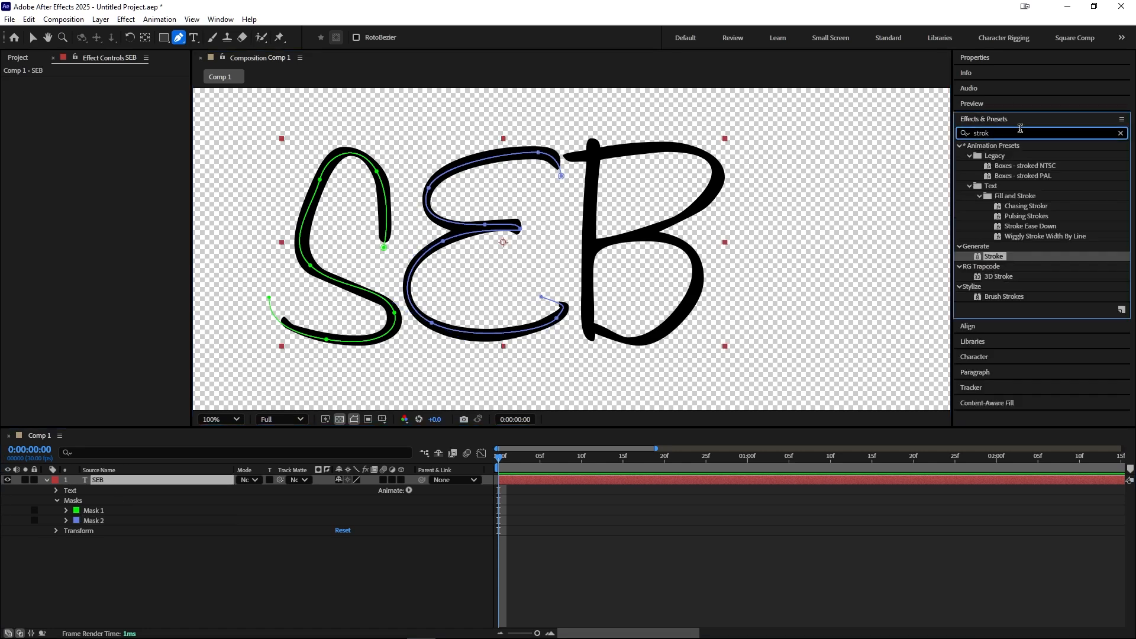
pyautogui.write('e')
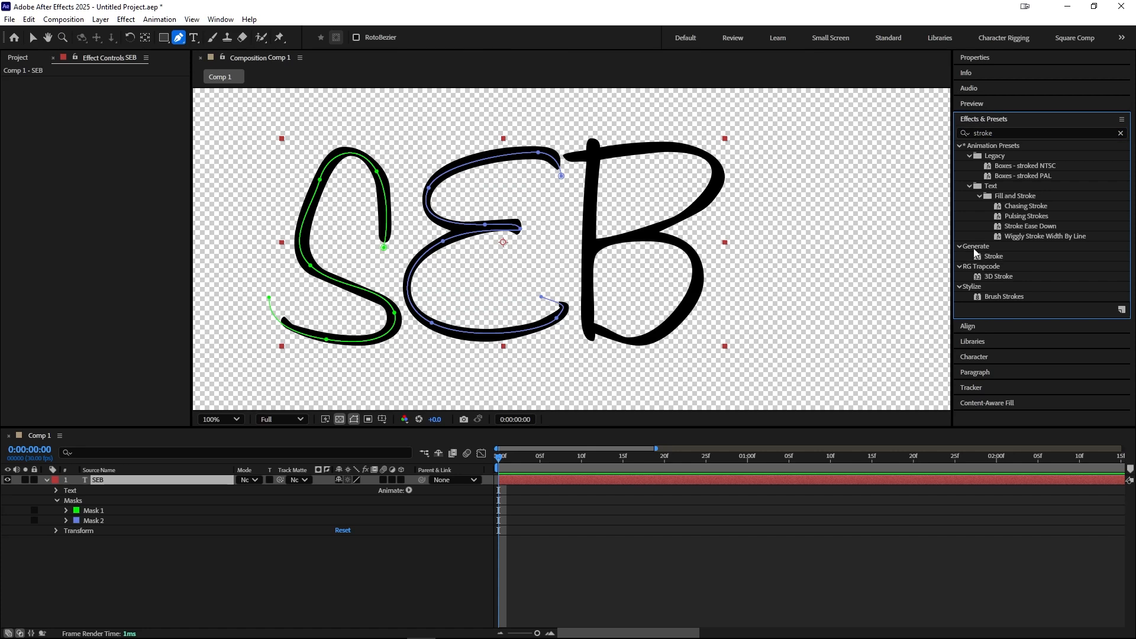
pyautogui.click(987, 257)
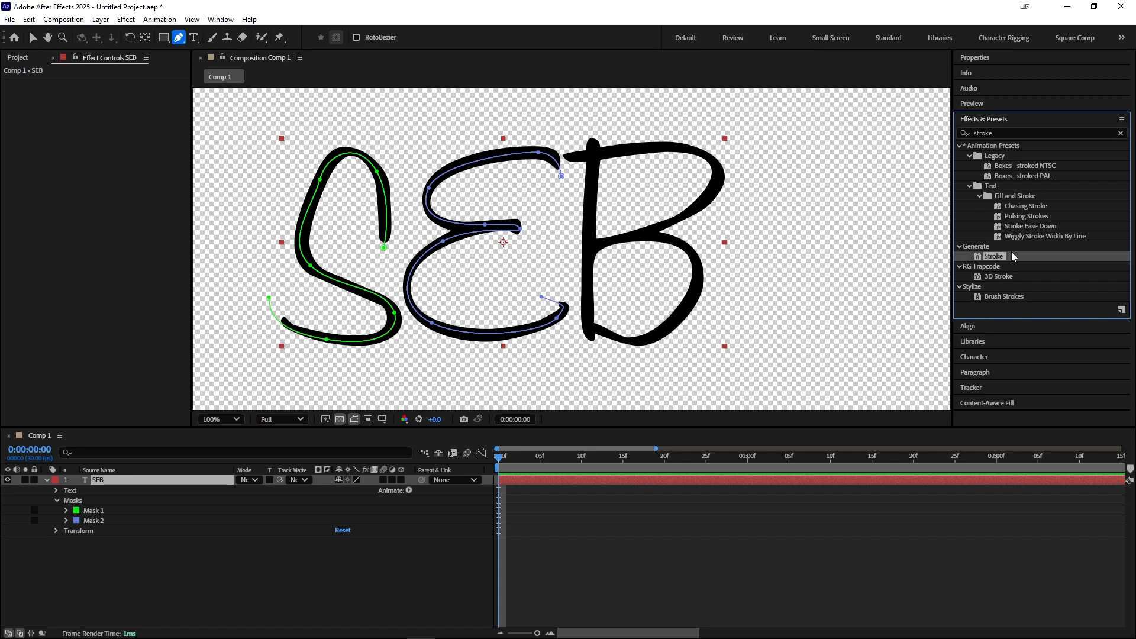
pyautogui.moveTo(993, 261); pyautogui.dragTo(109, 482)
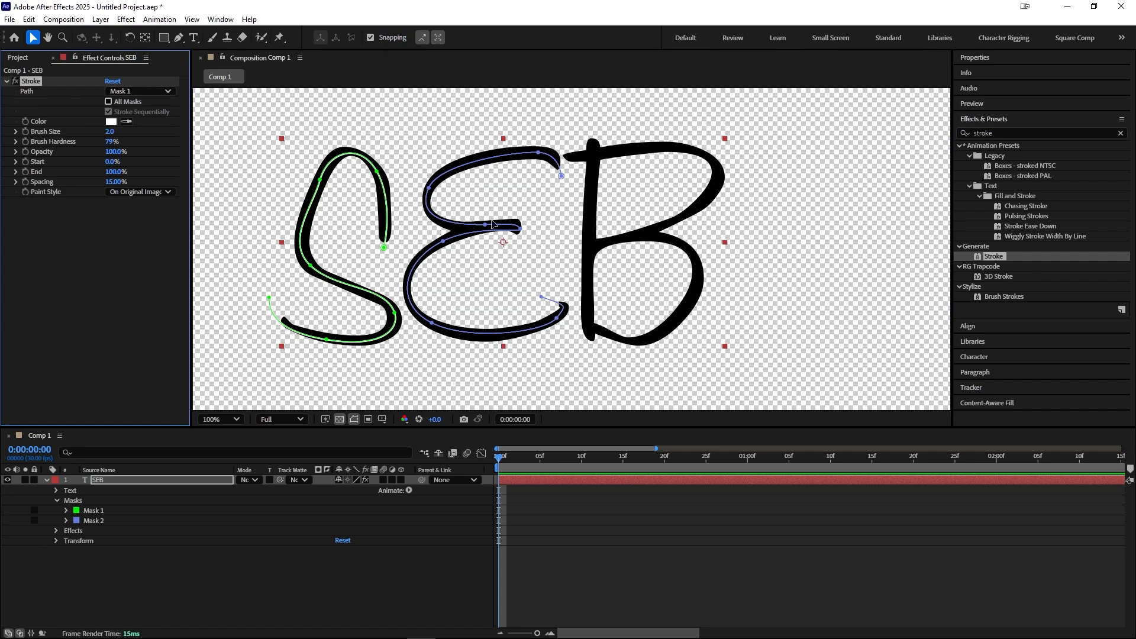
# Step: Enable All Masks in the Stroke effect and raise Brush Size to about 15.3
pyautogui.click(127, 105)
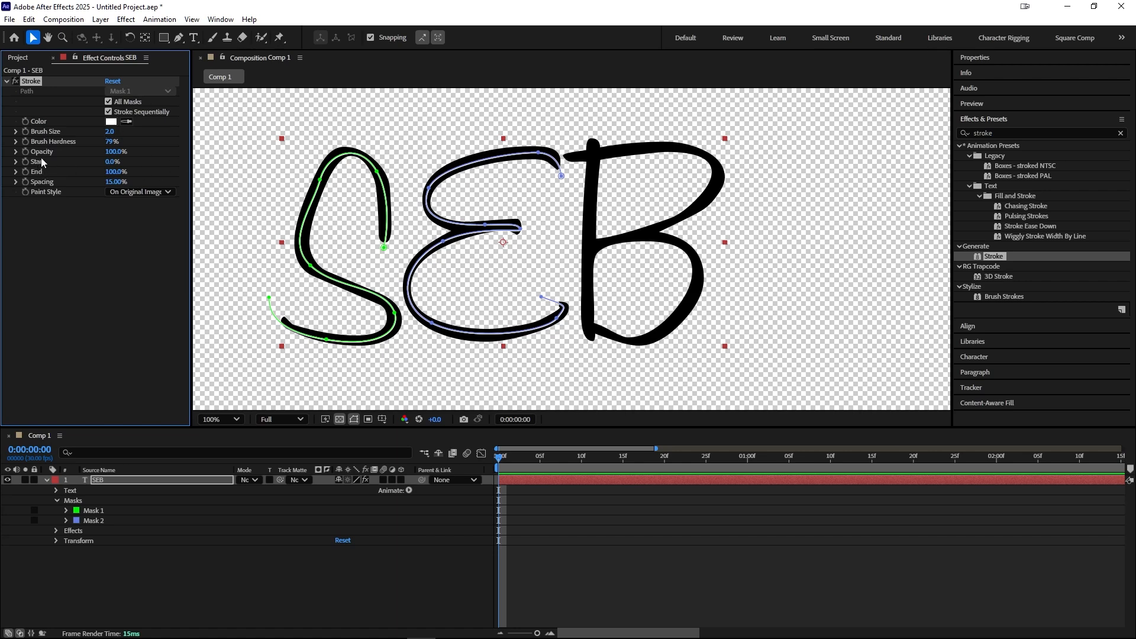
pyautogui.moveTo(116, 136)
pyautogui.mouseDown()
pyautogui.moveTo(226, 133)
pyautogui.moveTo(191, 132)
pyautogui.mouseUp()
# Step: Reshape Mask 1's points so the path follows the S more closely
pyautogui.moveTo(311, 268); pyautogui.dragTo(337, 291)
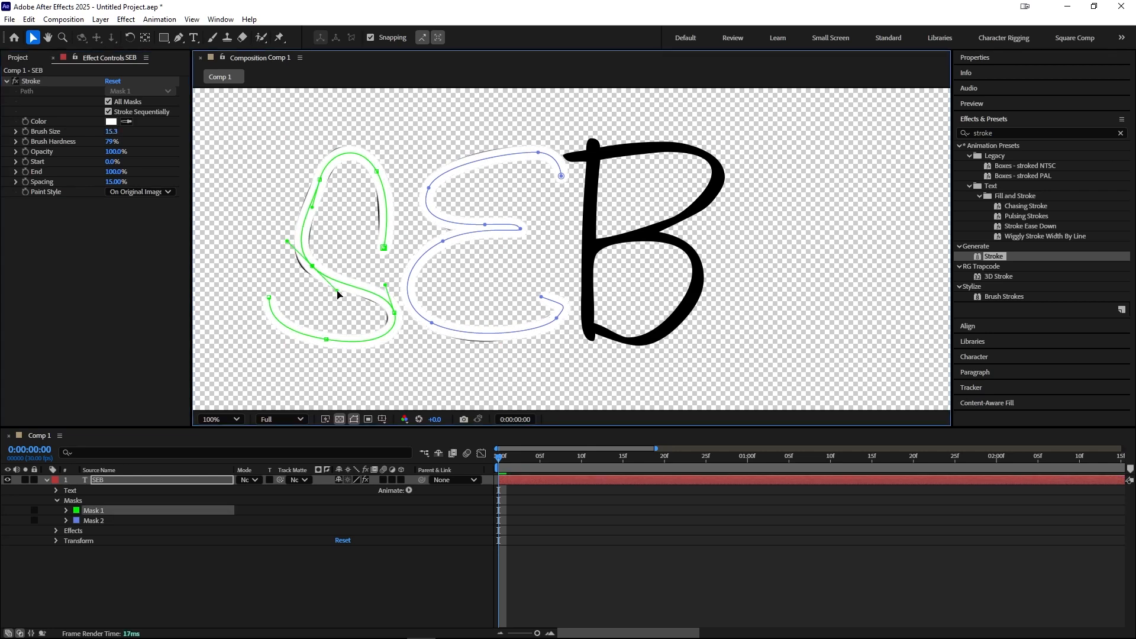
pyautogui.moveTo(312, 207); pyautogui.dragTo(309, 203)
pyautogui.moveTo(376, 172); pyautogui.dragTo(374, 168)
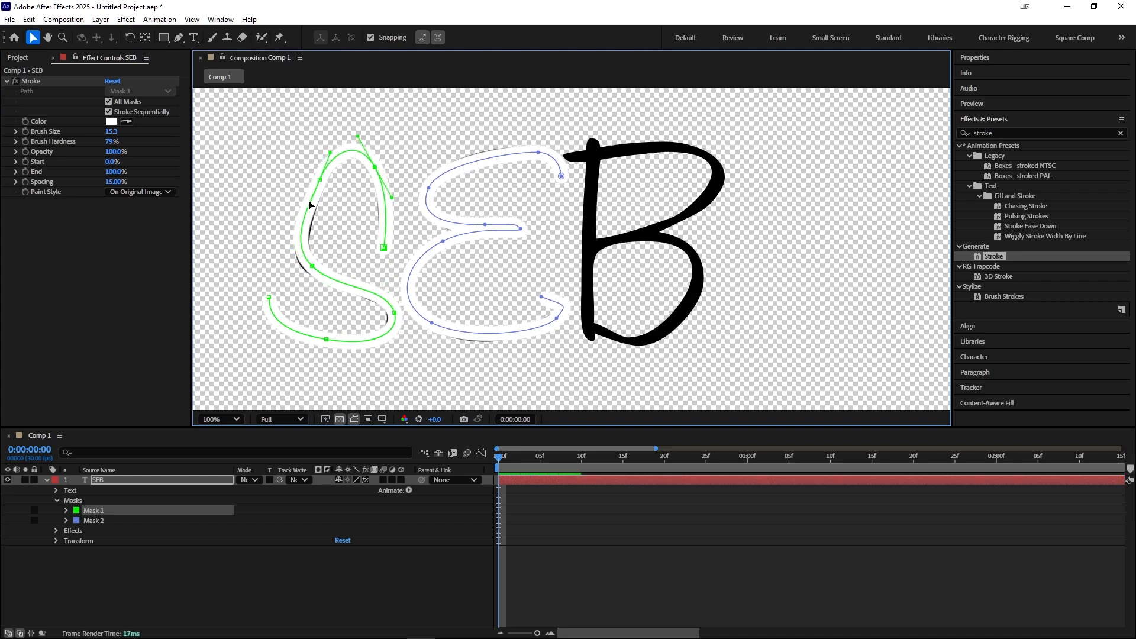
# Step: Set the Stroke Brush Size to 19.9 and Paint Style to Reveal Original Image
pyautogui.moveTo(107, 136); pyautogui.dragTo(190, 200)
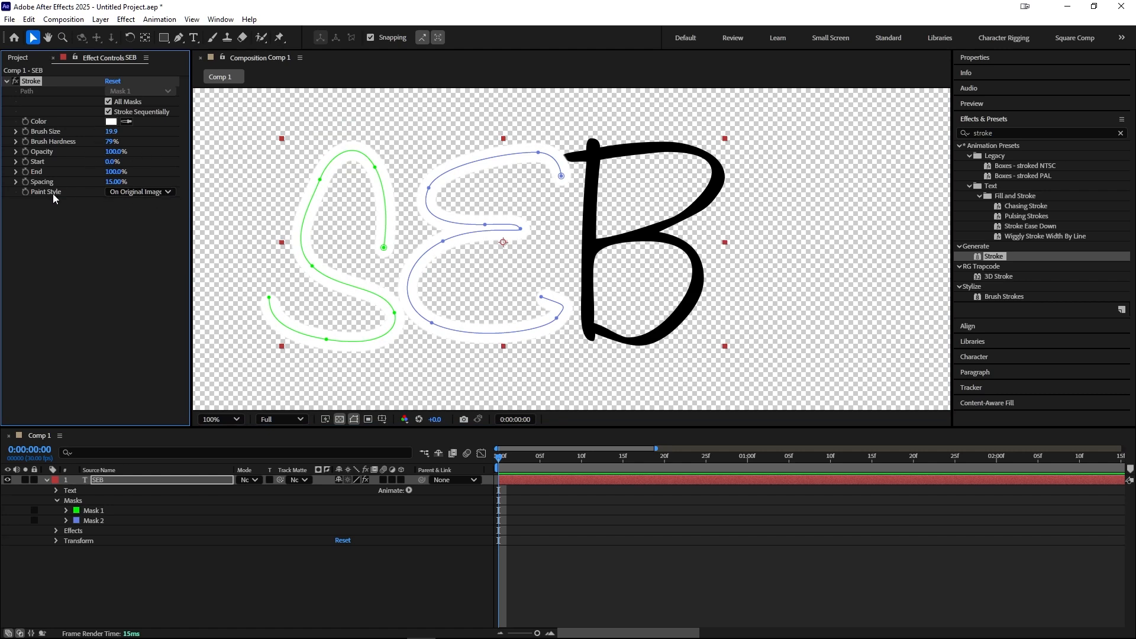
pyautogui.click(137, 193)
pyautogui.click(146, 229)
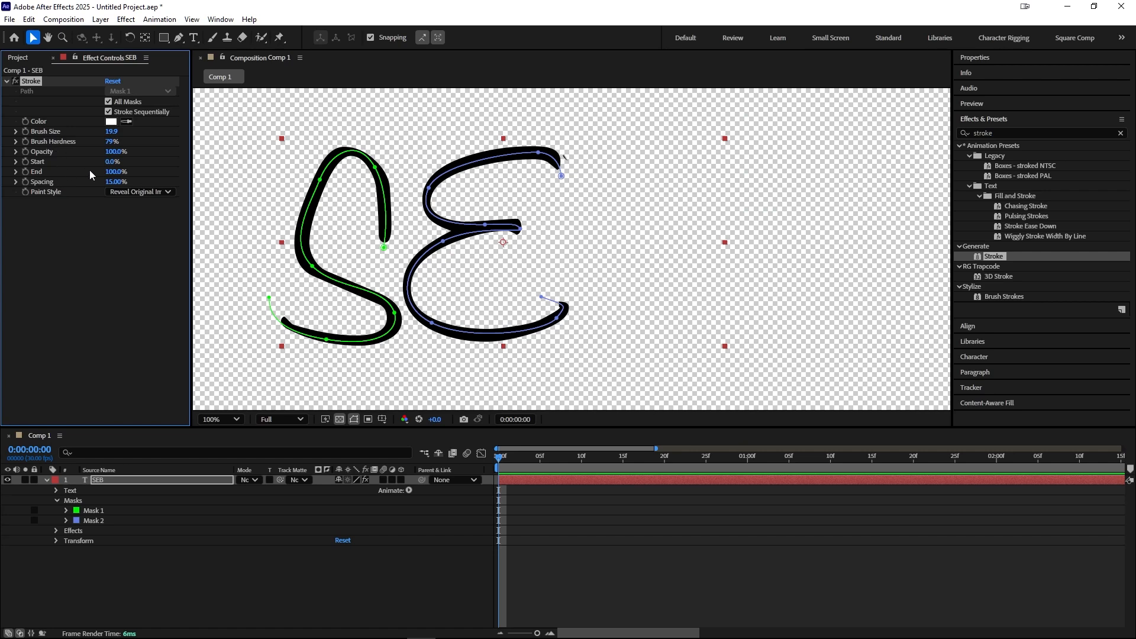
pyautogui.moveTo(115, 172)
pyautogui.mouseDown()
pyautogui.moveTo(56, 177)
pyautogui.moveTo(139, 192)
pyautogui.mouseUp()
pyautogui.moveTo(432, 323); pyautogui.dragTo(467, 327)
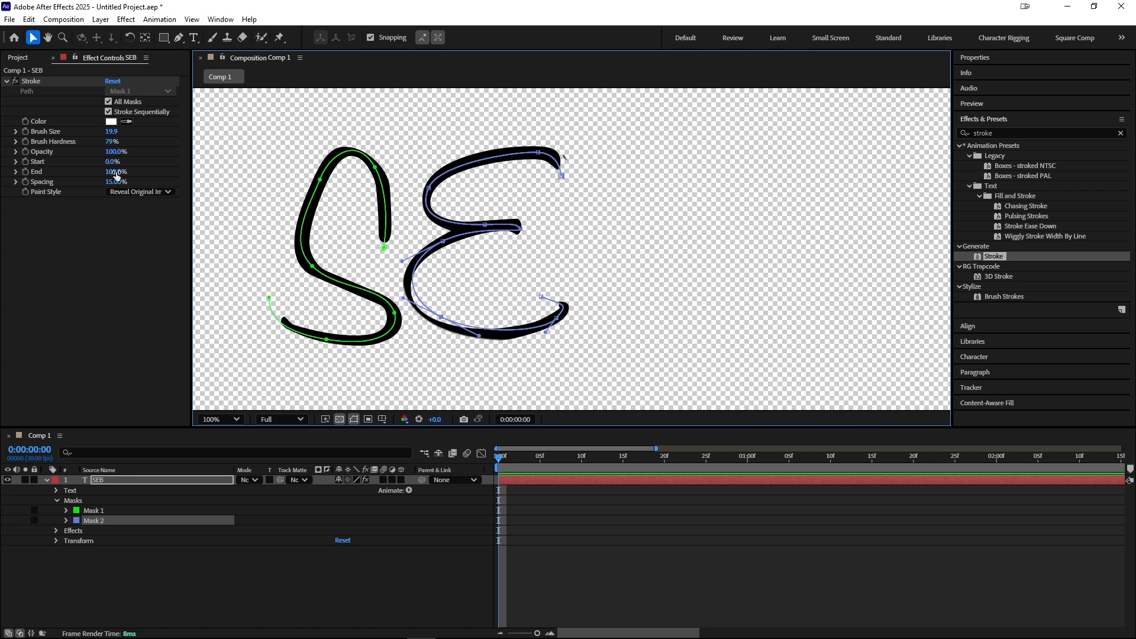
pyautogui.moveTo(116, 174)
pyautogui.mouseDown()
pyautogui.moveTo(95, 176)
pyautogui.moveTo(126, 179)
pyautogui.mouseUp()
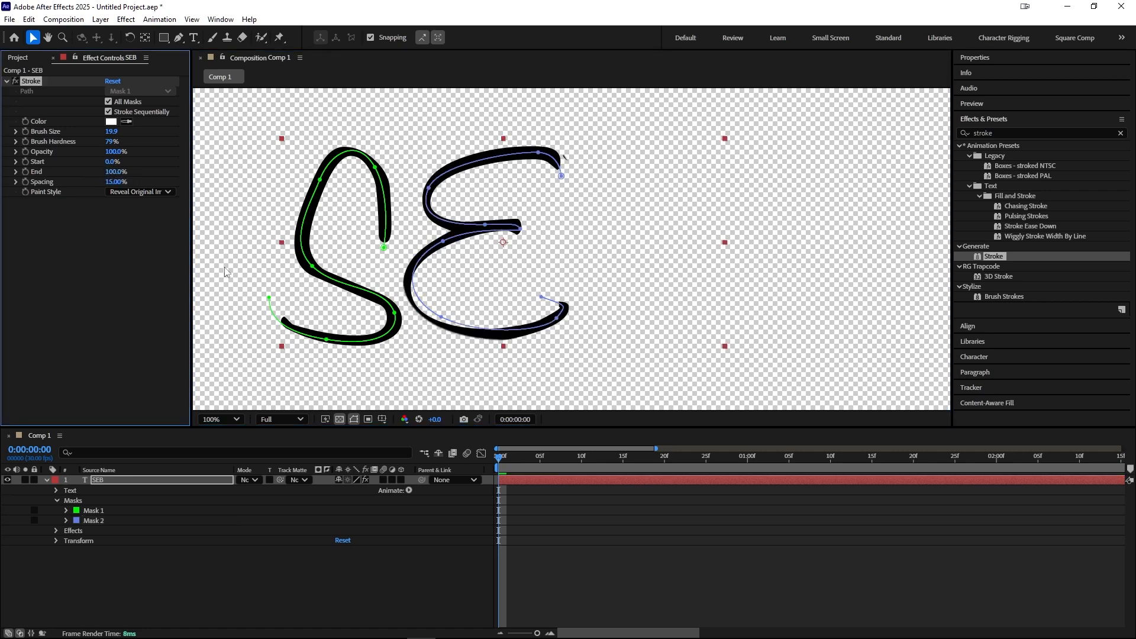
pyautogui.hotkey('ctrl', 'z')
pyautogui.hotkey('ctrl', 'z')
pyautogui.hotkey('ctrl', 'z')
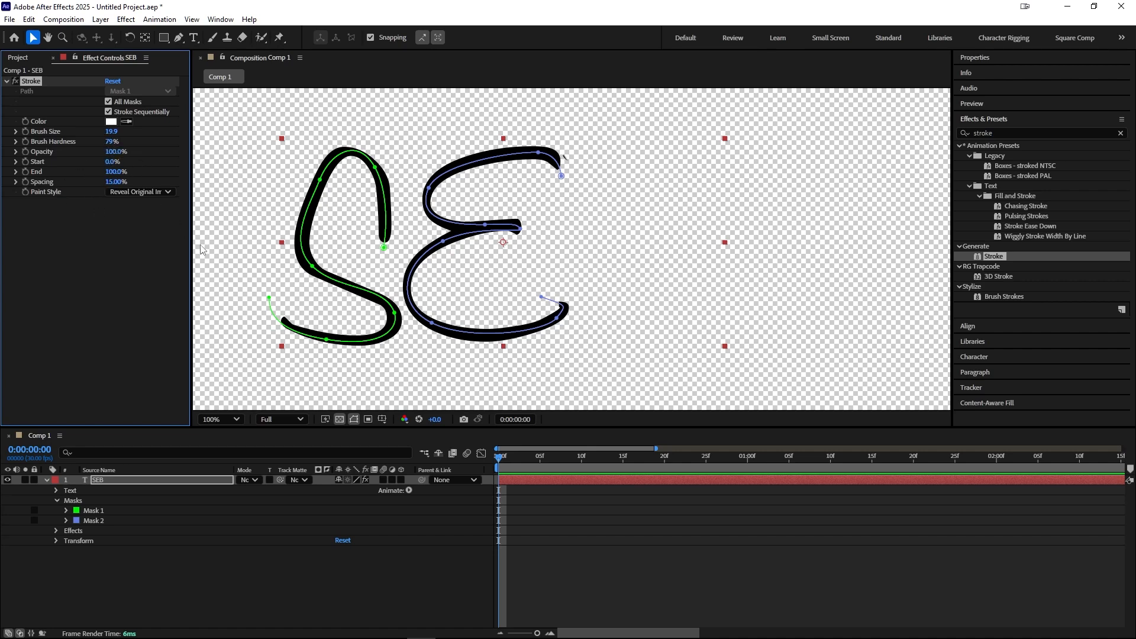
pyautogui.moveTo(115, 152); pyautogui.dragTo(108, 154)
pyautogui.hotkey('ctrl', 'z')
# Step: Set the Stroke End to 85% and Brush Hardness to 100%
pyautogui.moveTo(112, 172); pyautogui.dragTo(99, 172)
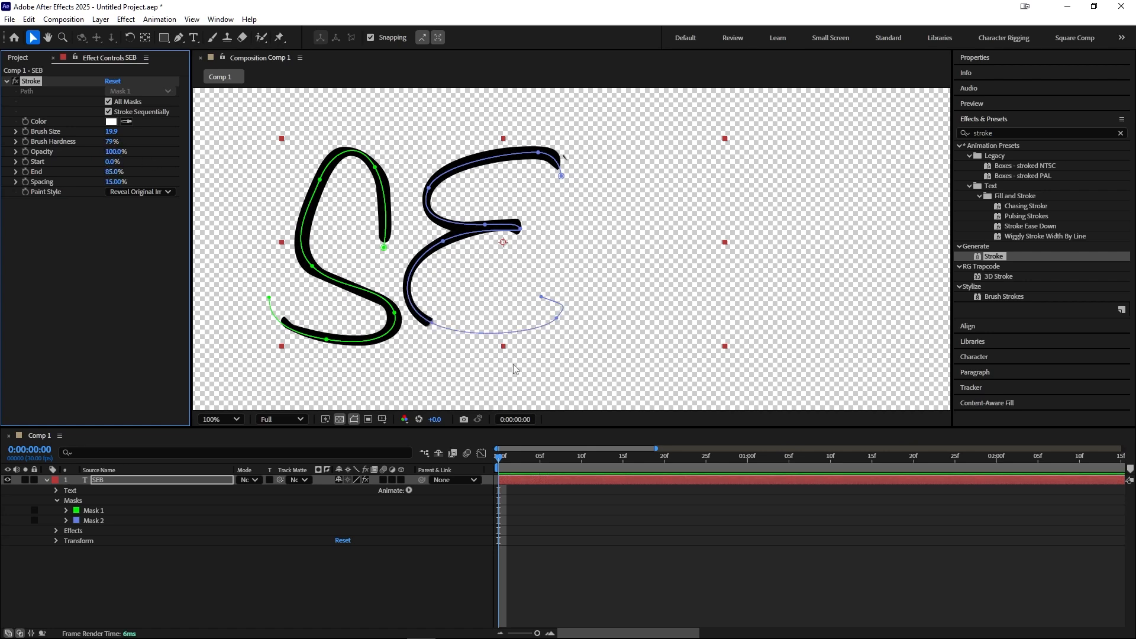
pyautogui.scroll(6, 513, 370)
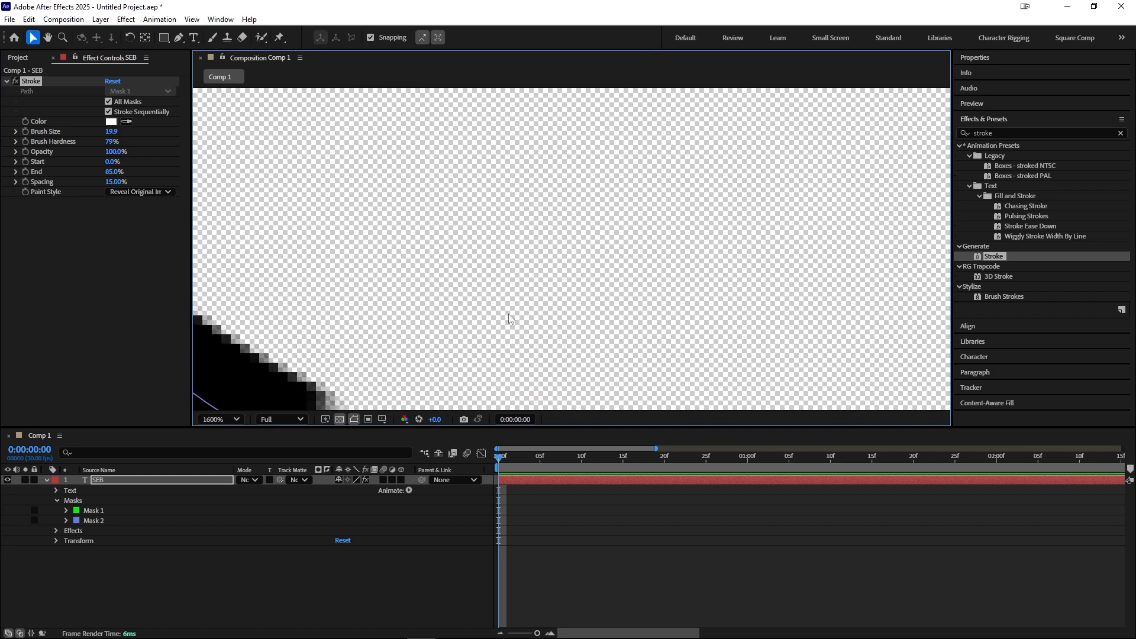
pyautogui.scroll(-1, 470, 351)
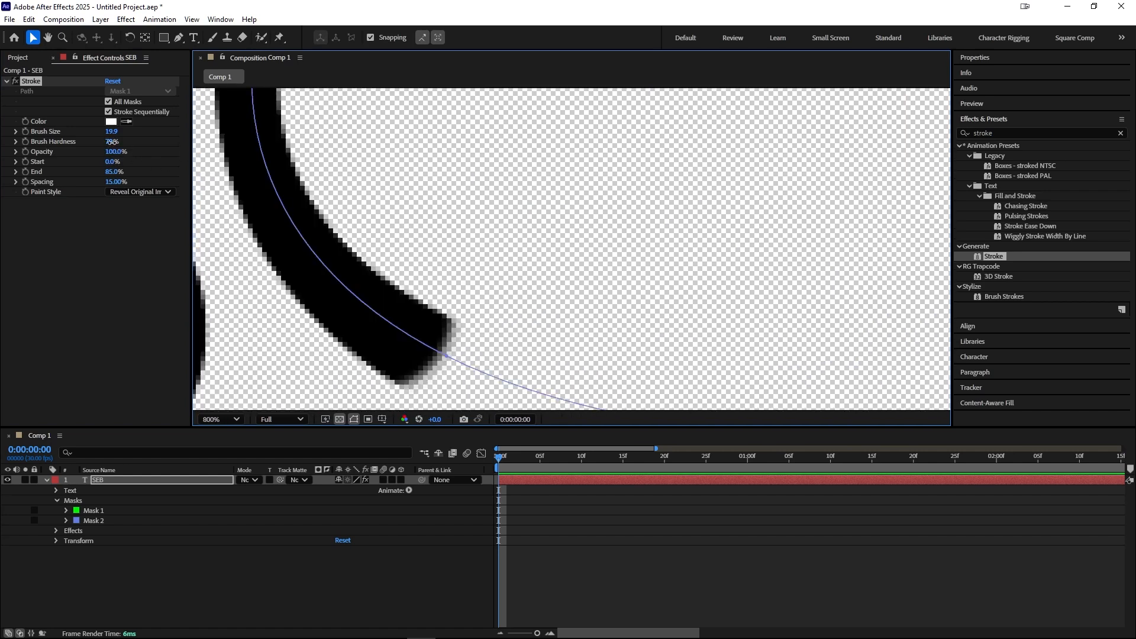
pyautogui.moveTo(112, 142); pyautogui.dragTo(309, 155)
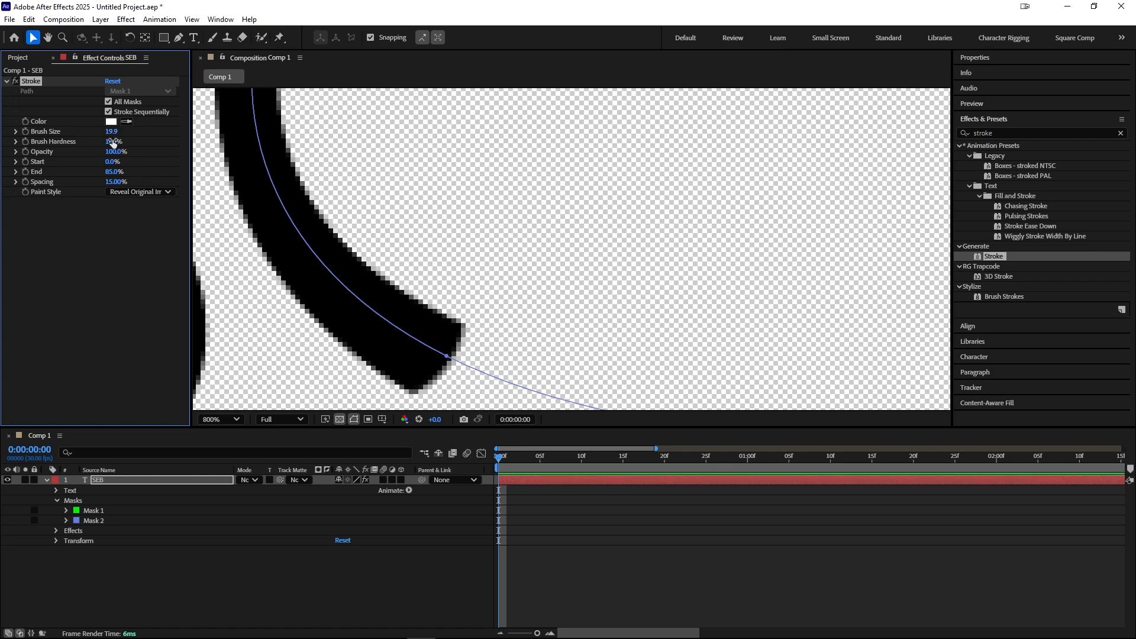
# Step: Try lowering the Stroke effect's Brush Hardness to 0%, then undo the change
pyautogui.moveTo(113, 142); pyautogui.dragTo(7, 139)
pyautogui.scroll(-2, 528, 312)
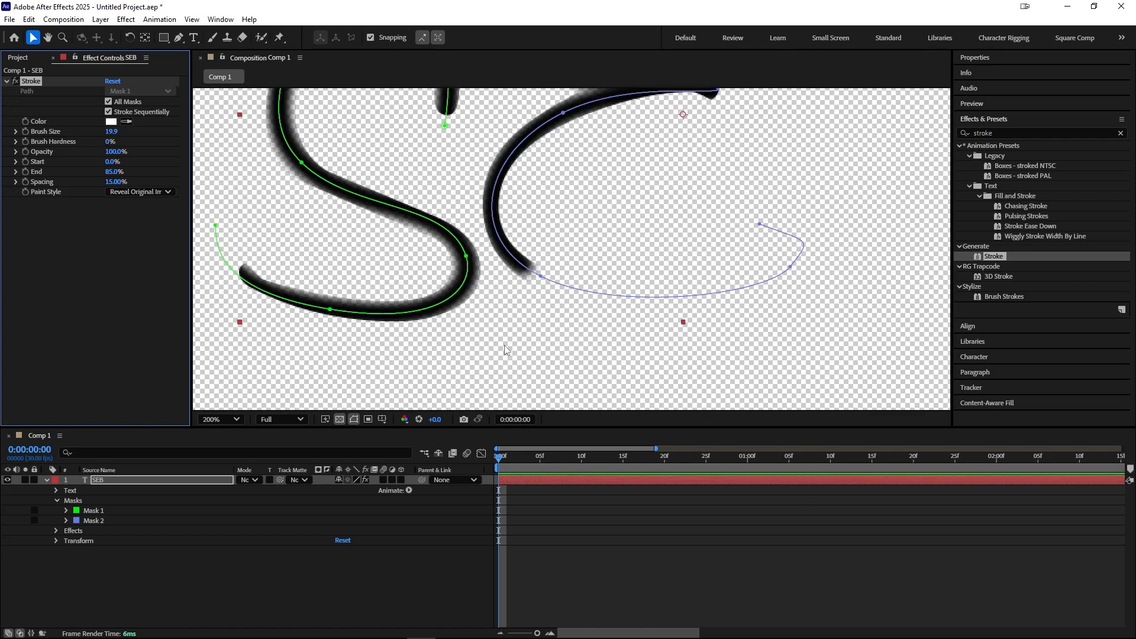
pyautogui.scroll(1, 529, 312)
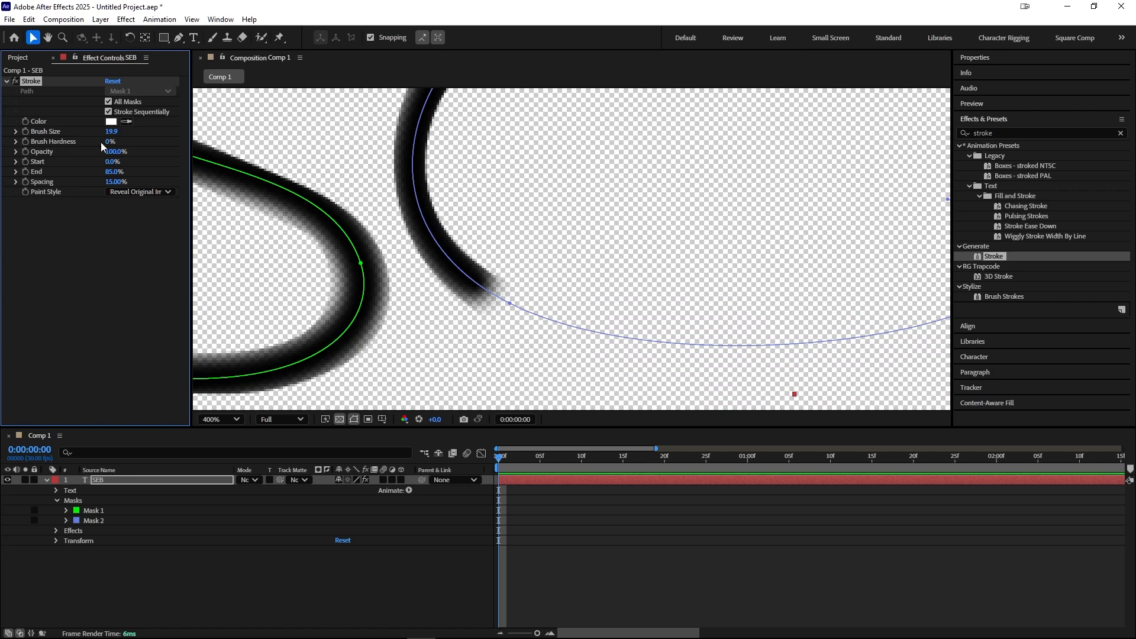
pyautogui.hotkey('ctrl', 'z')
pyautogui.scroll(-4, 415, 296)
pyautogui.scroll(-2, 491, 335)
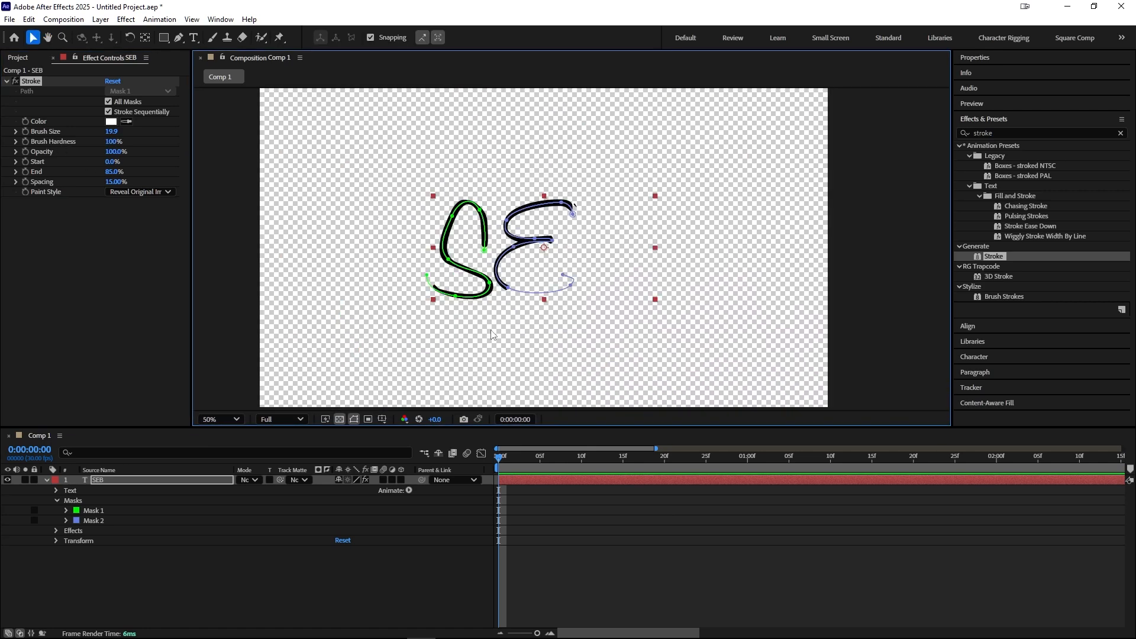
# Step: Delete both masks and the Stroke effect from the SEB text layer
pyautogui.click(132, 487)
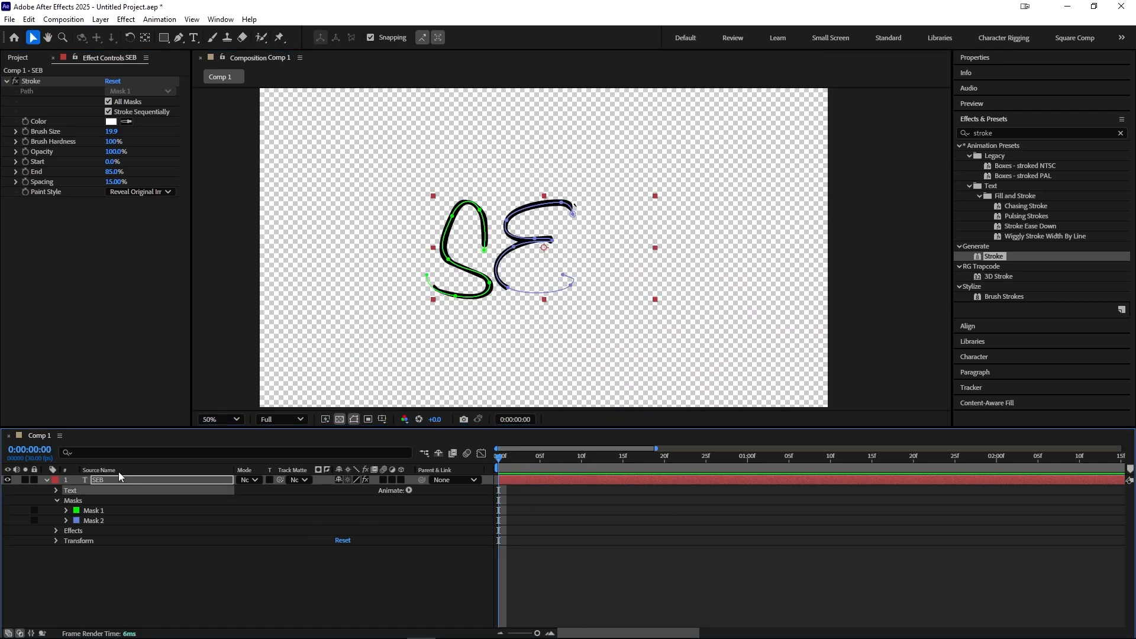
pyautogui.click(94, 510)
pyautogui.keyDown('shift'); pyautogui.click(96, 520); pyautogui.keyUp('shift')
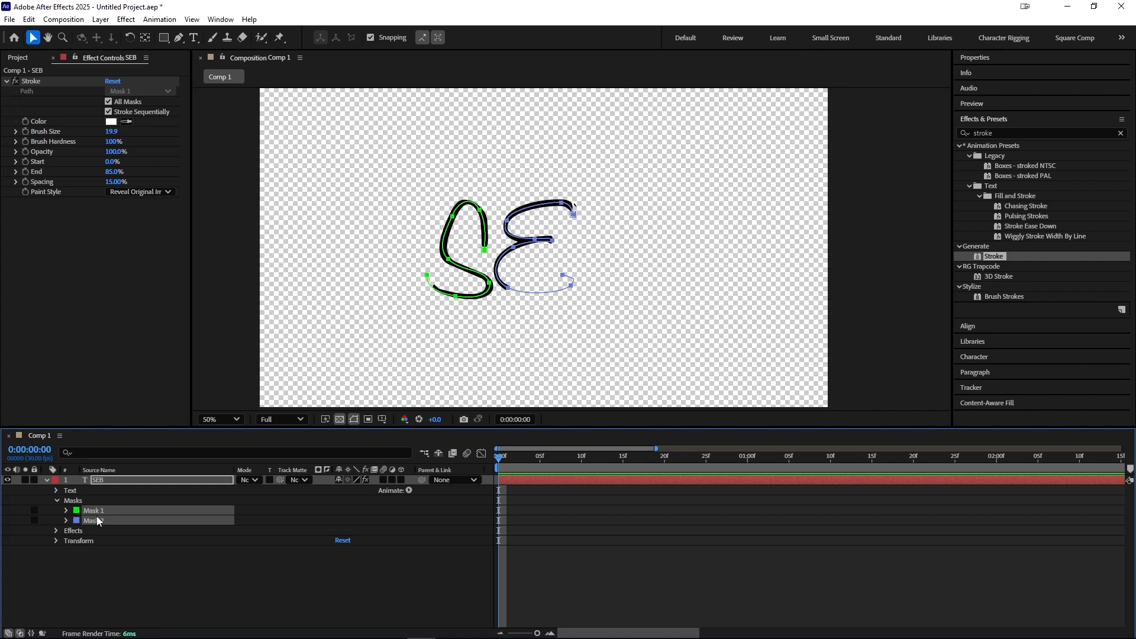
pyautogui.press('Delete')
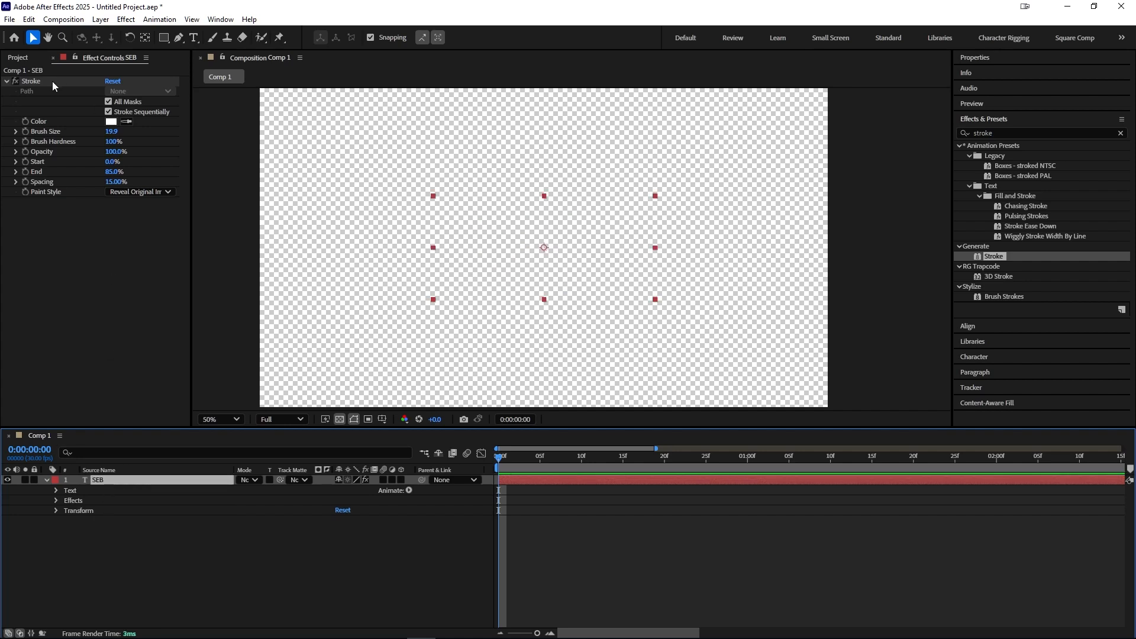
pyautogui.click(36, 81)
pyautogui.press('Delete')
# Step: Reposition the SEB text layer slightly lower and to the right in the composition
pyautogui.scroll(1, 572, 284)
pyautogui.click(662, 295)
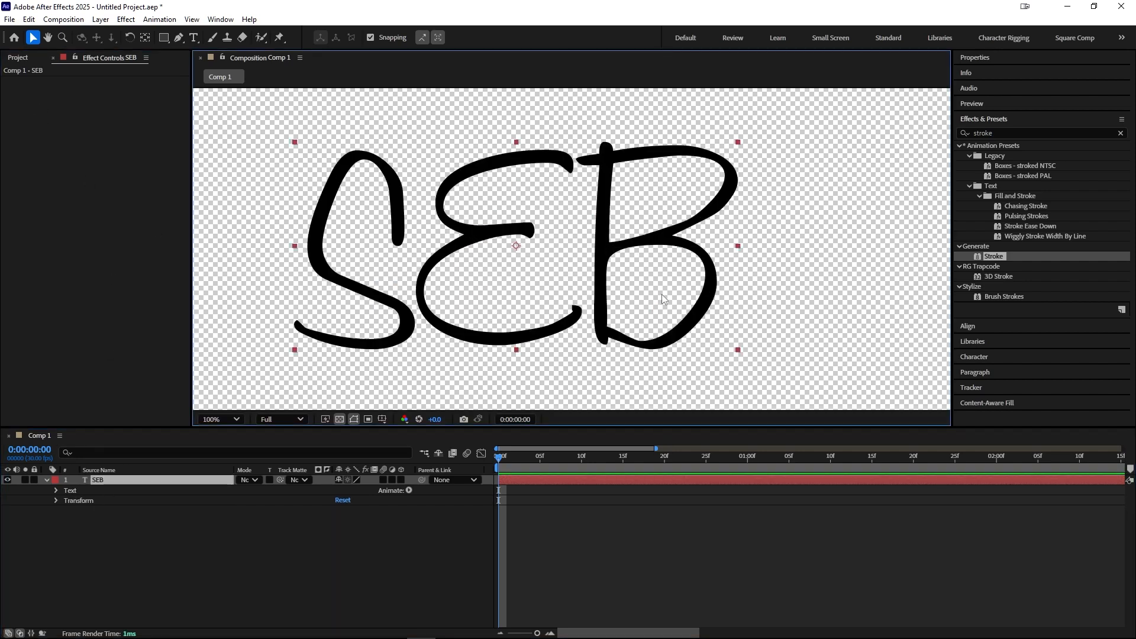
pyautogui.moveTo(599, 290); pyautogui.dragTo(628, 281)
pyautogui.click(213, 572)
pyautogui.click(47, 481)
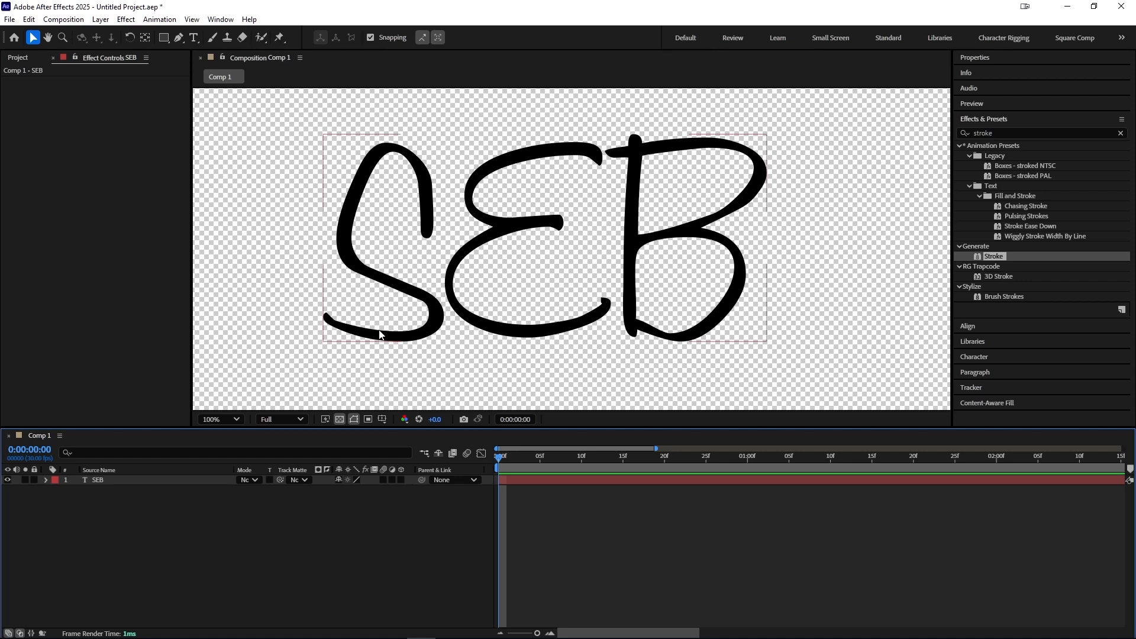
pyautogui.moveTo(483, 275); pyautogui.dragTo(483, 284)
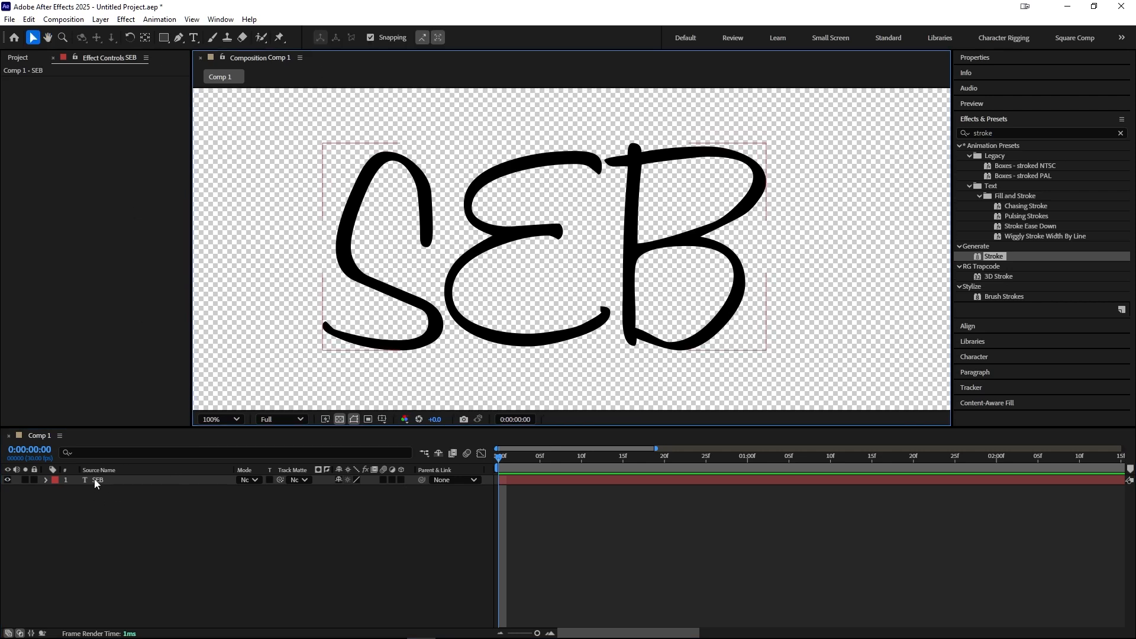
# Step: With the Pen tool, start a shape path along the bottom curve of the S
pyautogui.click(178, 38)
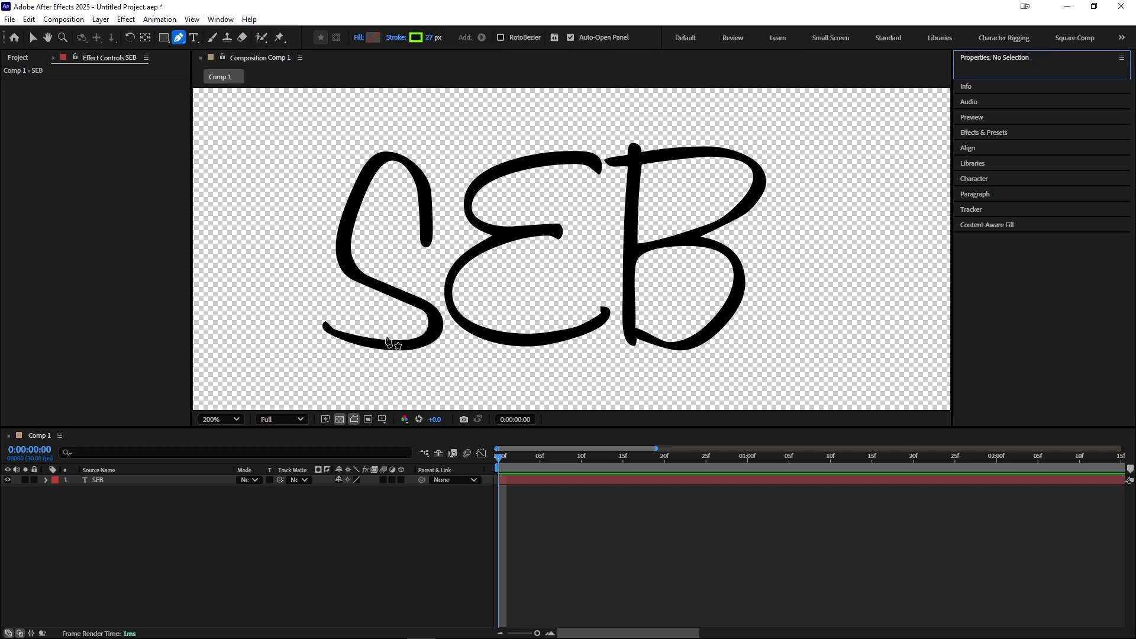
pyautogui.scroll(1, 395, 344)
pyautogui.moveTo(426, 338); pyautogui.dragTo(679, 408)
pyautogui.scroll(-1, 628, 361)
pyautogui.moveTo(534, 296); pyautogui.dragTo(541, 208)
pyautogui.scroll(1, 556, 246)
pyautogui.moveTo(458, 238); pyautogui.dragTo(419, 287)
pyautogui.scroll(-1, 450, 267)
pyautogui.click(342, 302)
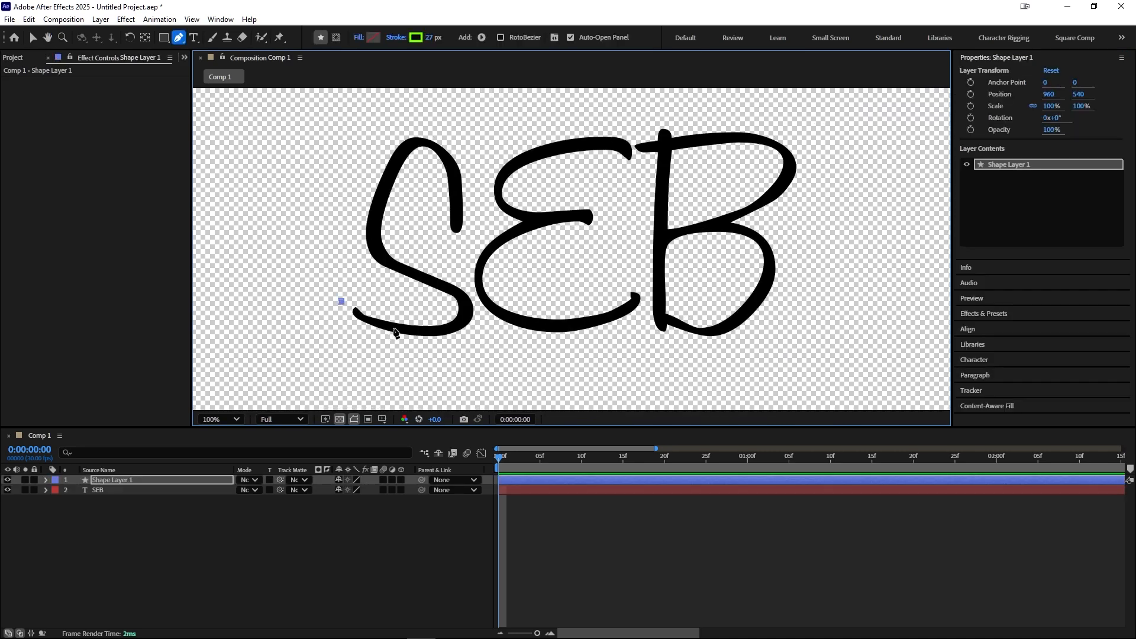
pyautogui.click(411, 330)
pyautogui.click(462, 319)
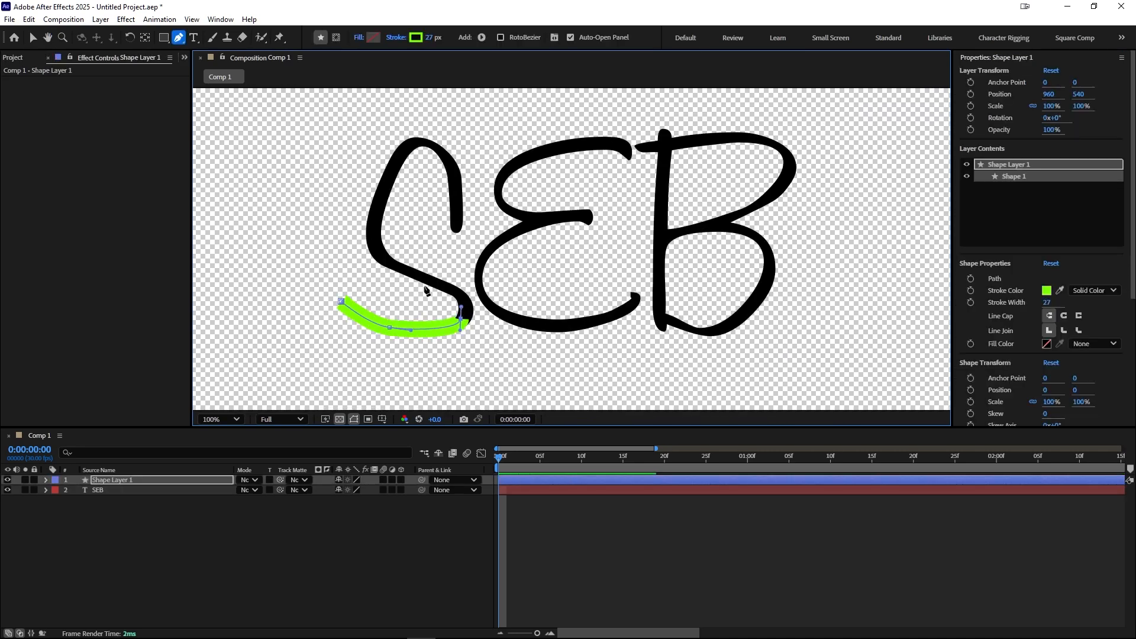
# Step: Continue the pen path with curved points up through the S to its top end
pyautogui.moveTo(411, 270)
pyautogui.mouseDown()
pyautogui.moveTo(349, 261)
pyautogui.moveTo(359, 256)
pyautogui.moveTo(349, 251)
pyautogui.mouseUp()
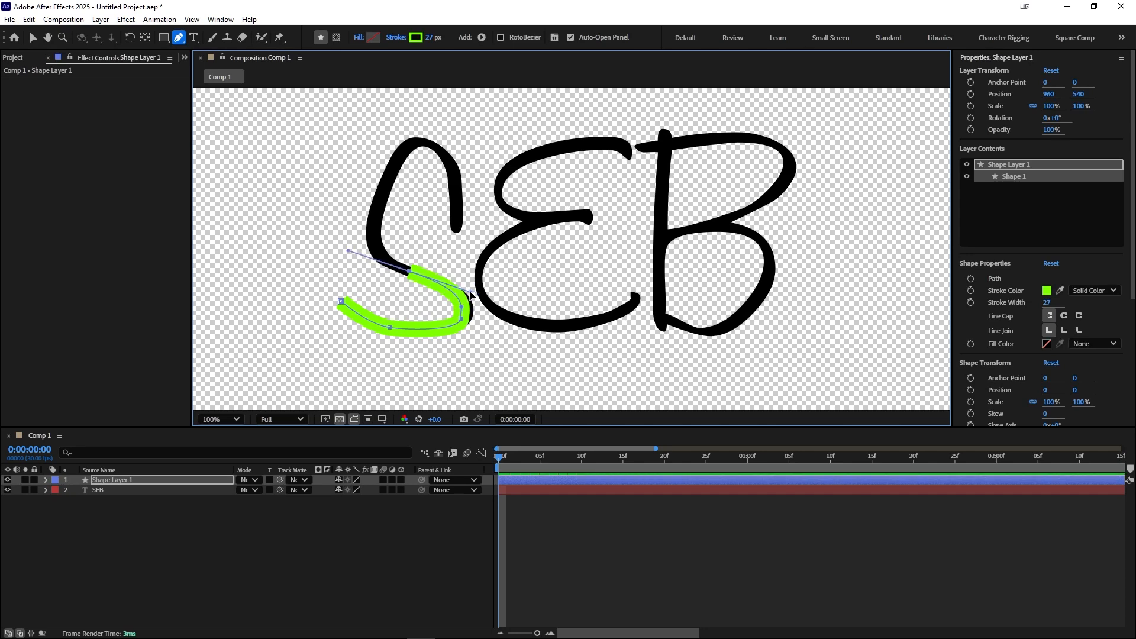
pyautogui.moveTo(471, 292); pyautogui.dragTo(461, 321)
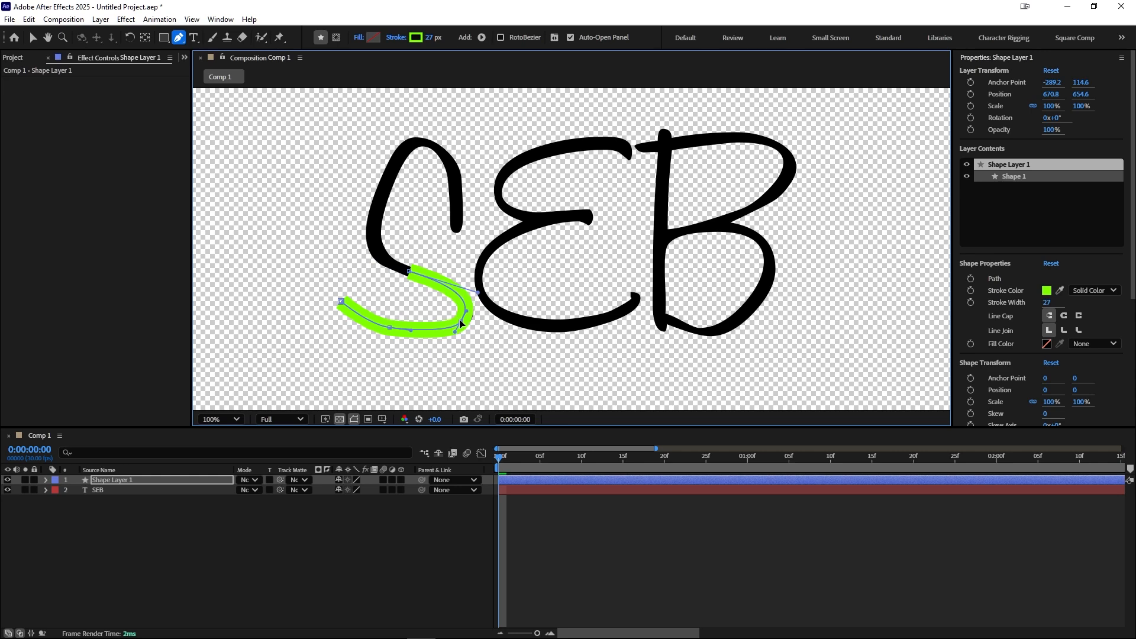
pyautogui.moveTo(409, 274); pyautogui.dragTo(401, 267)
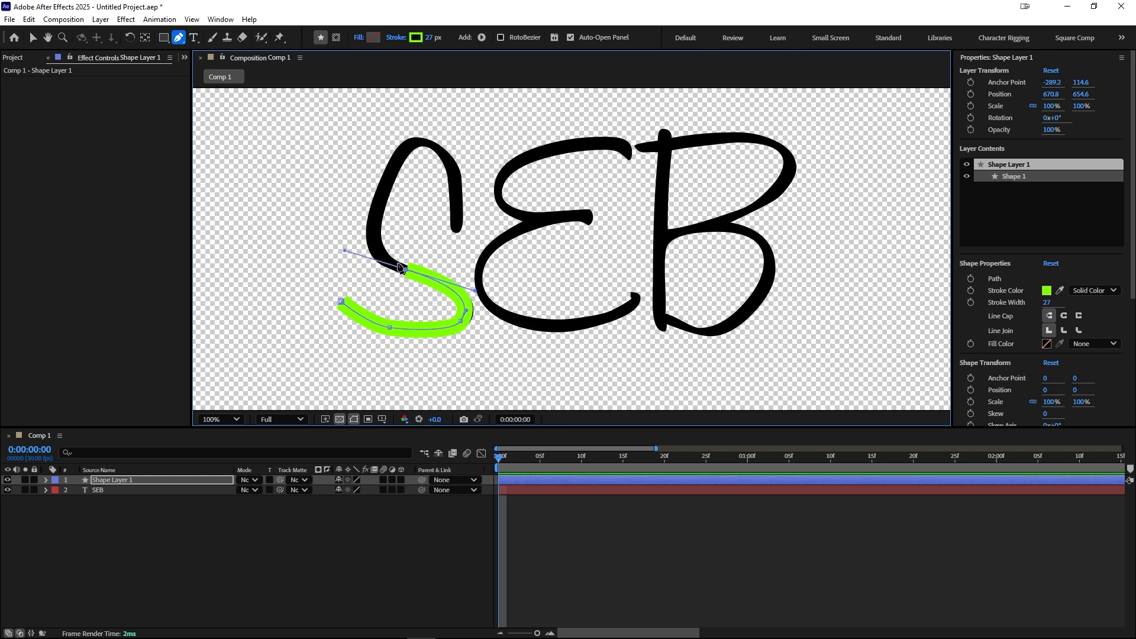
pyautogui.moveTo(394, 170); pyautogui.dragTo(409, 134)
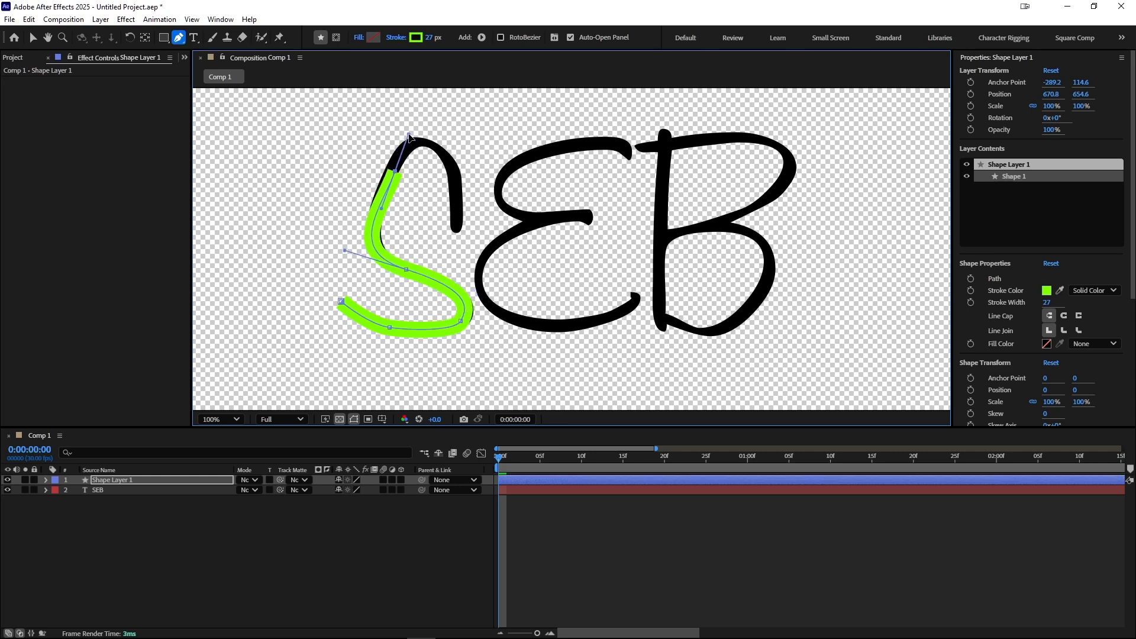
pyautogui.moveTo(453, 164); pyautogui.dragTo(456, 198)
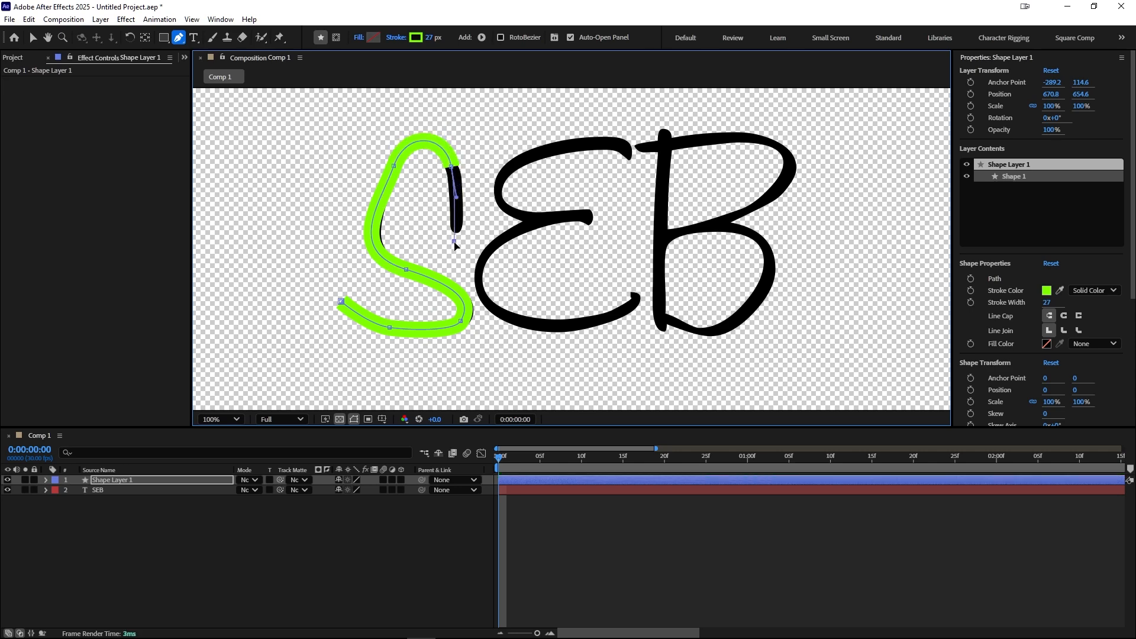
# Step: Refine the S path's curve handles and set the shape's stroke width to 39 px
pyautogui.scroll(1, 406, 261)
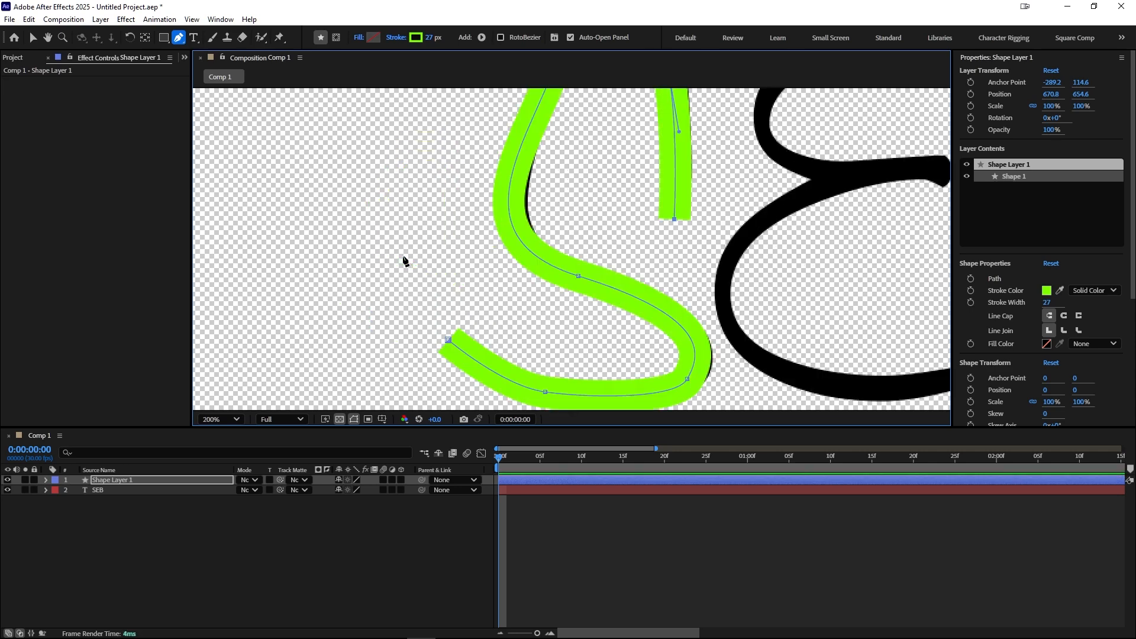
pyautogui.moveTo(512, 274); pyautogui.dragTo(348, 317)
pyautogui.scroll(-1, 398, 268)
pyautogui.moveTo(398, 268); pyautogui.dragTo(376, 276)
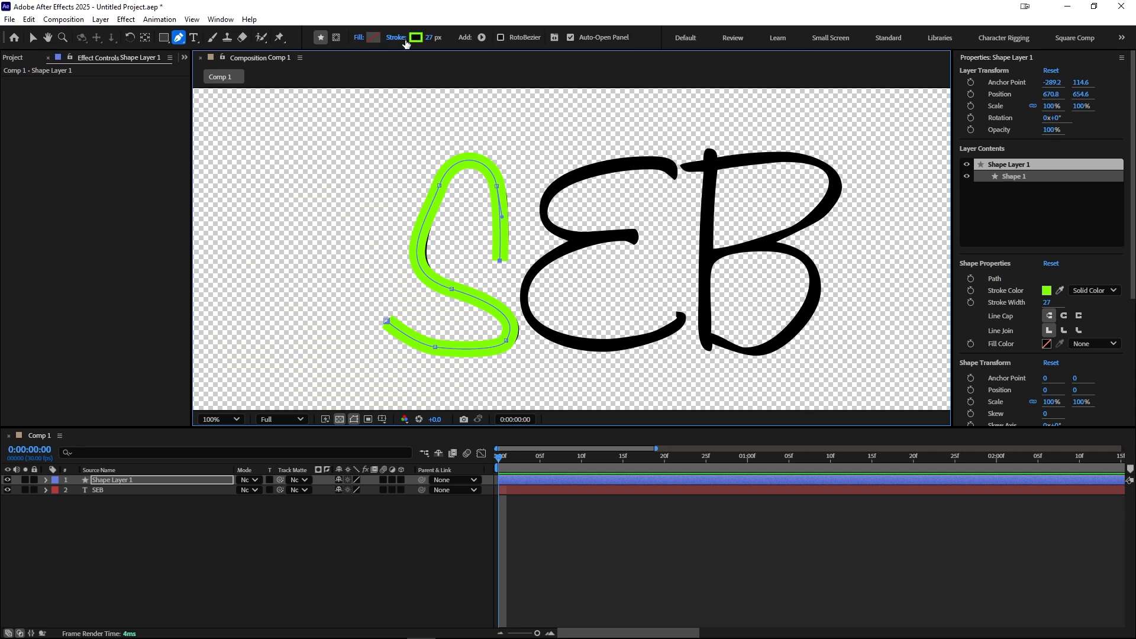
pyautogui.moveTo(431, 43); pyautogui.dragTo(438, 43)
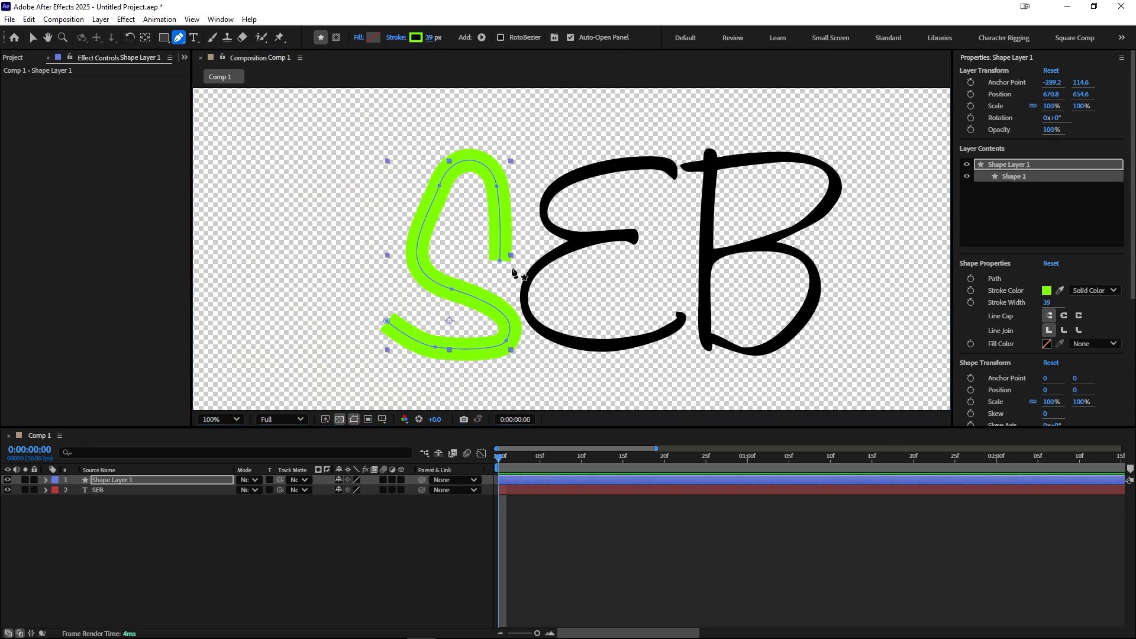
# Step: Add Trim Paths to the shape layer and keyframe its End at 0% on the first frame
pyautogui.click(46, 480)
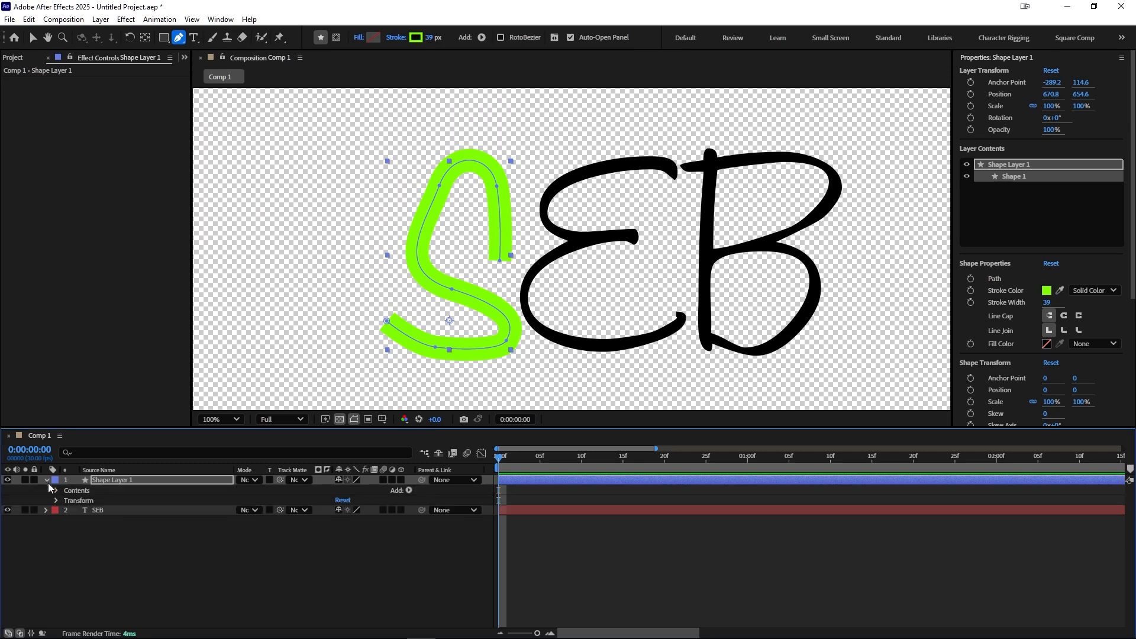
pyautogui.click(409, 490)
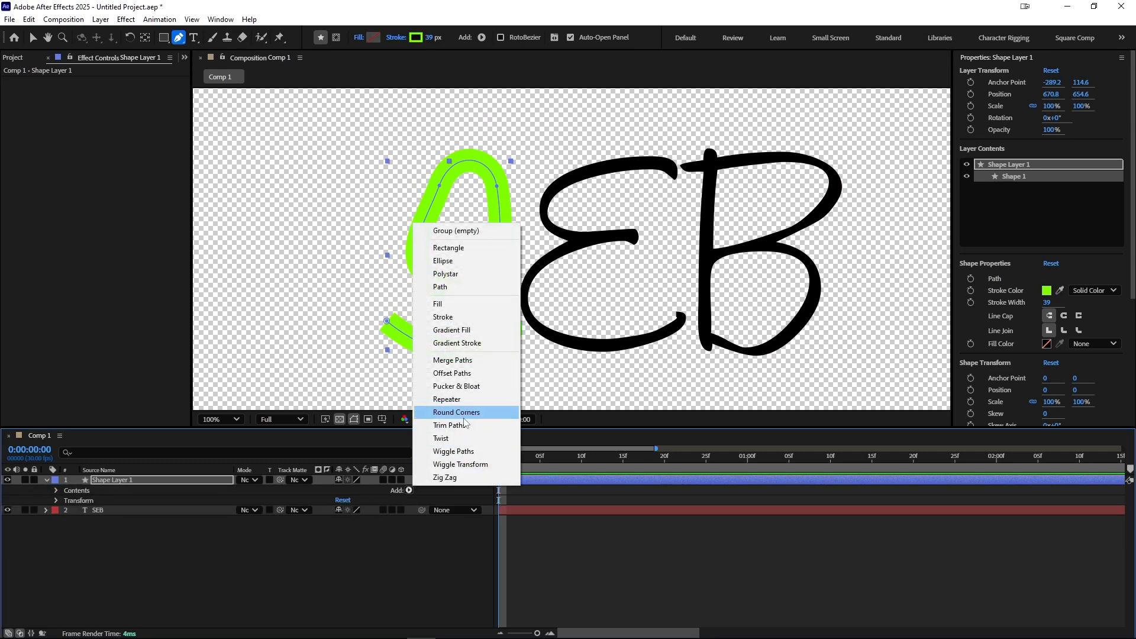
pyautogui.click(464, 426)
pyautogui.click(77, 521)
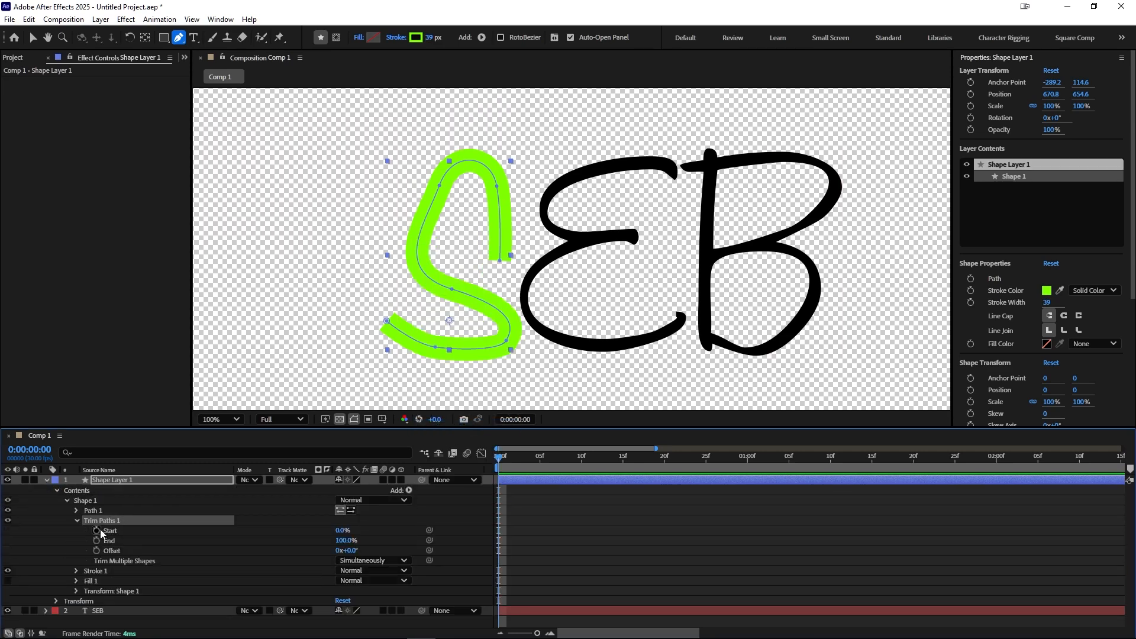
pyautogui.click(97, 540)
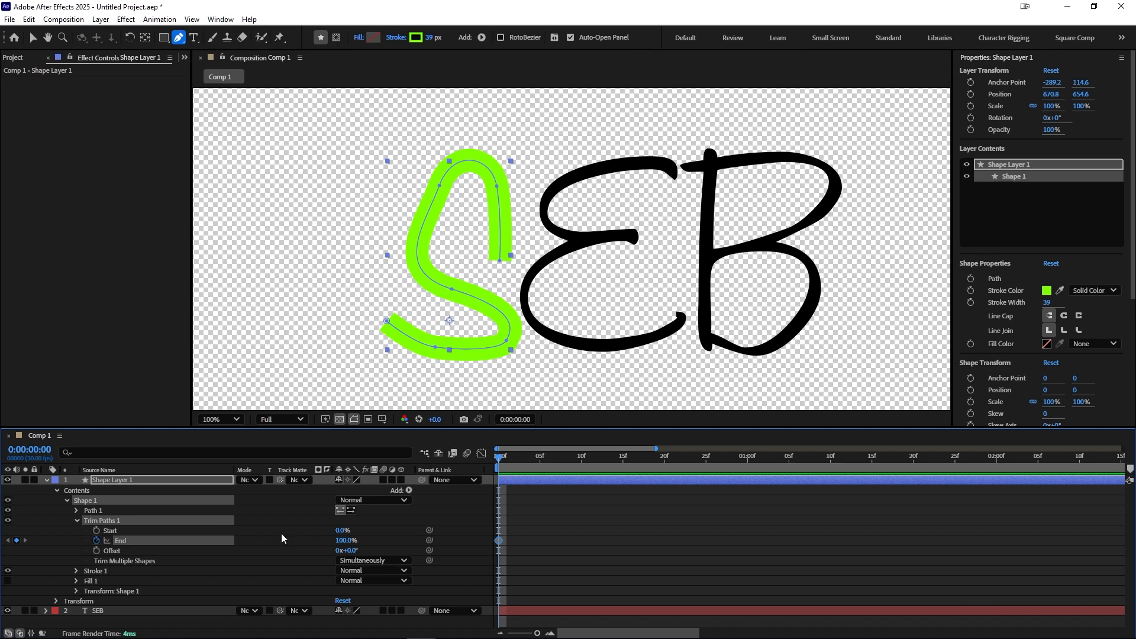
pyautogui.moveTo(339, 543); pyautogui.dragTo(266, 542)
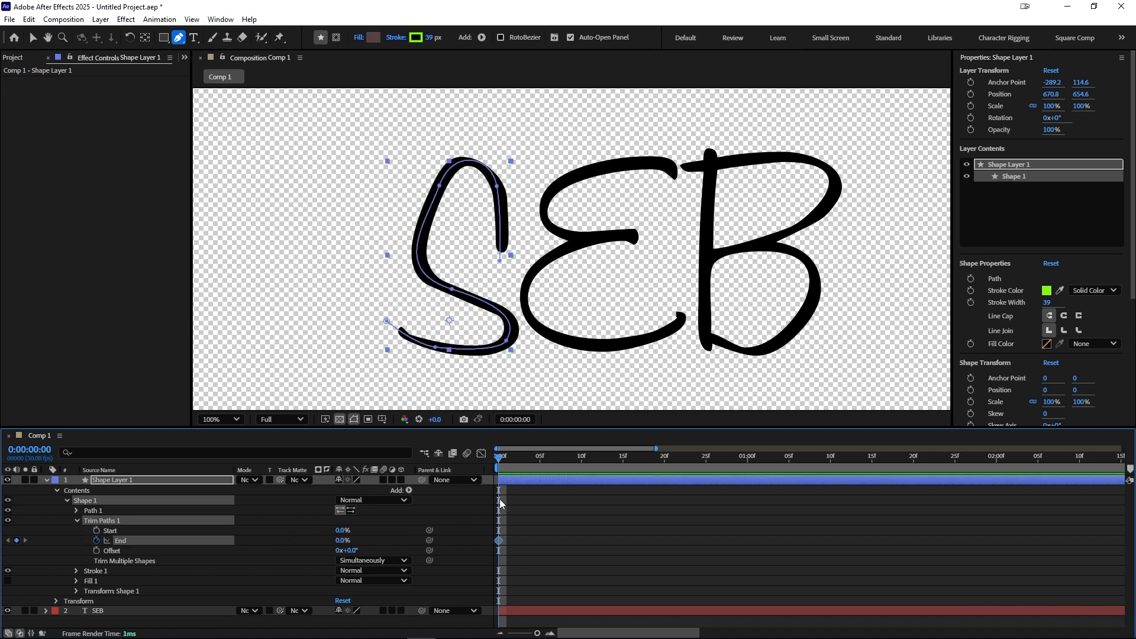
# Step: Keyframe Trim Paths End at 100% at frame 10 and preview the write-on
pyautogui.click(525, 461)
pyautogui.moveTo(525, 463); pyautogui.dragTo(577, 468)
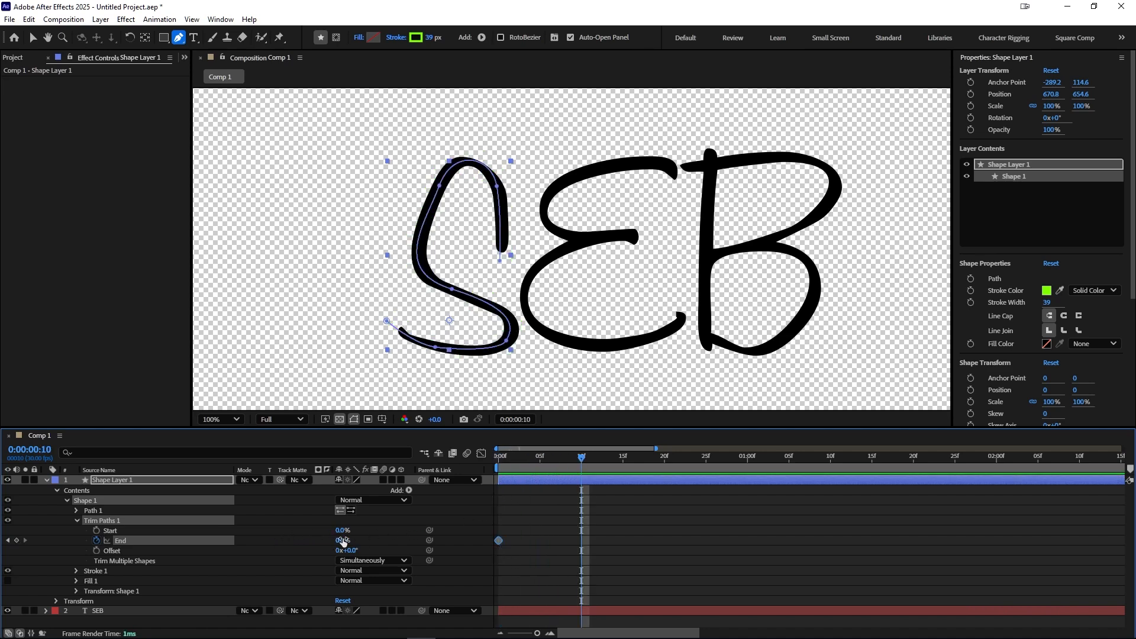
pyautogui.moveTo(342, 541); pyautogui.dragTo(414, 541)
pyautogui.moveTo(582, 459); pyautogui.dragTo(474, 477)
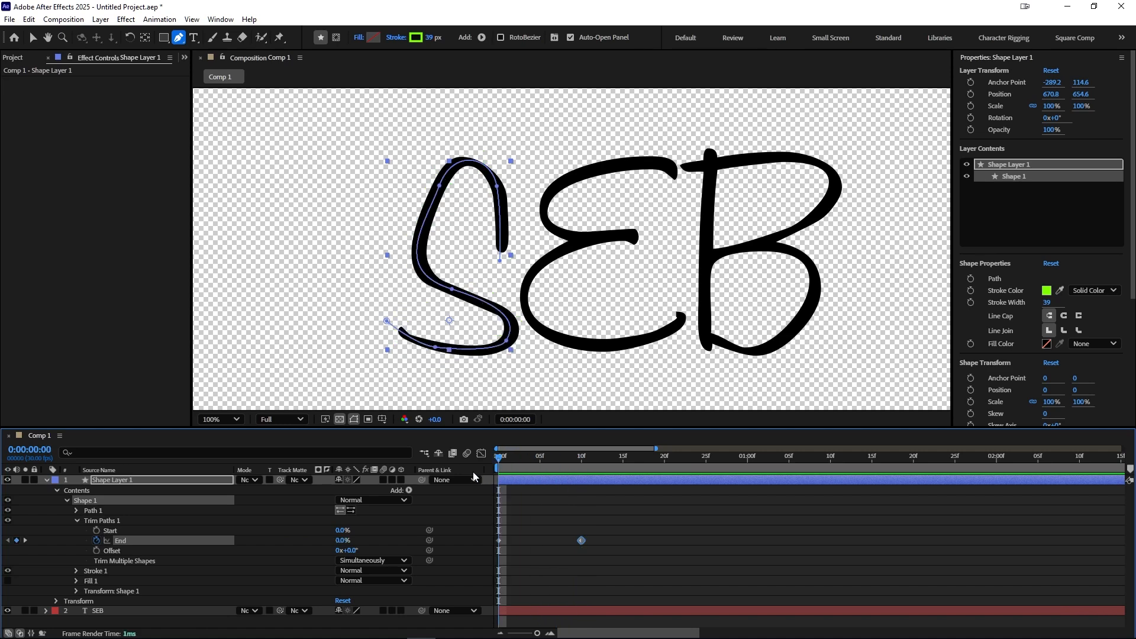
pyautogui.press('space')
pyautogui.press('space')
pyautogui.moveTo(560, 459)
pyautogui.mouseDown()
pyautogui.moveTo(534, 464)
pyautogui.moveTo(556, 462)
pyautogui.mouseUp()
# Step: Set the SEB text layer's track matte to Shape Layer 1
pyautogui.click(47, 480)
pyautogui.click(101, 492)
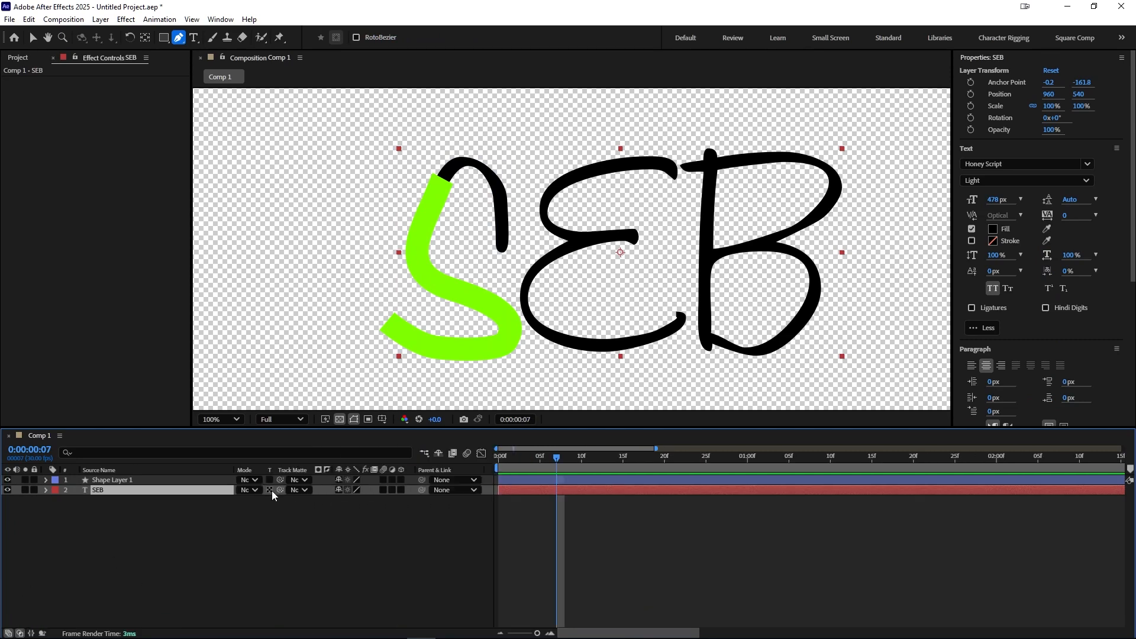
pyautogui.click(298, 492)
pyautogui.click(327, 518)
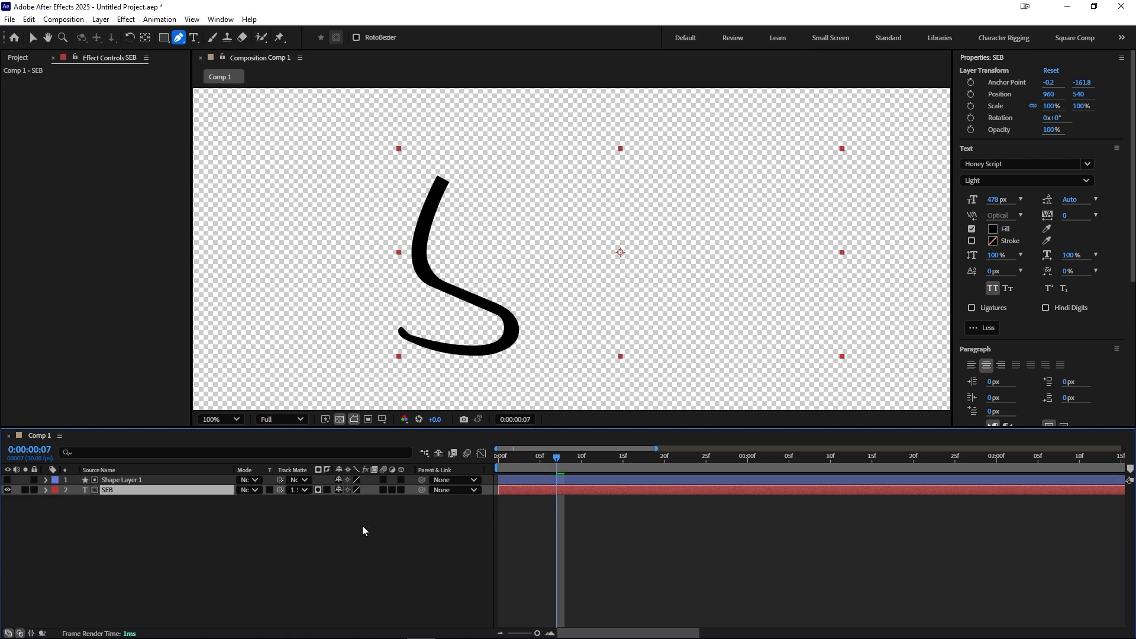
# Step: Preview the matted S write-on animation
pyautogui.moveTo(557, 457)
pyautogui.mouseDown()
pyautogui.moveTo(500, 457)
pyautogui.moveTo(548, 474)
pyautogui.moveTo(500, 470)
pyautogui.moveTo(582, 487)
pyautogui.mouseUp()
pyautogui.press('space')
pyautogui.press('space')
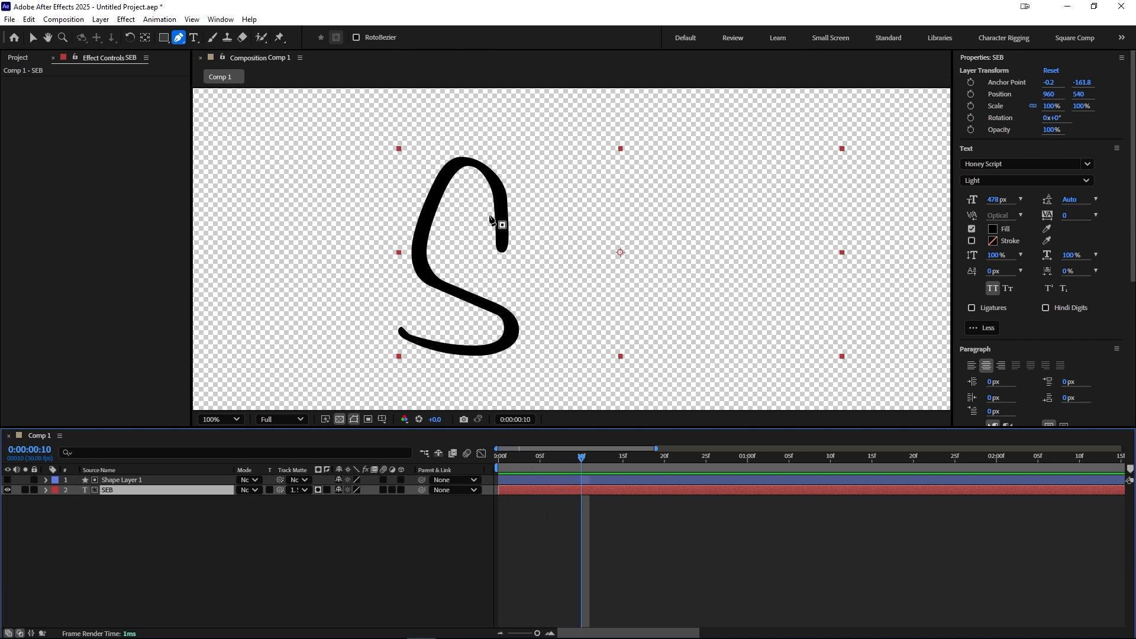
pyautogui.moveTo(538, 453)
pyautogui.mouseDown()
pyautogui.moveTo(516, 457)
pyautogui.moveTo(590, 459)
pyautogui.mouseUp()
# Step: Reverse the path direction of the shape's Path 1 and preview the animation
pyautogui.click(169, 482)
pyautogui.click(45, 481)
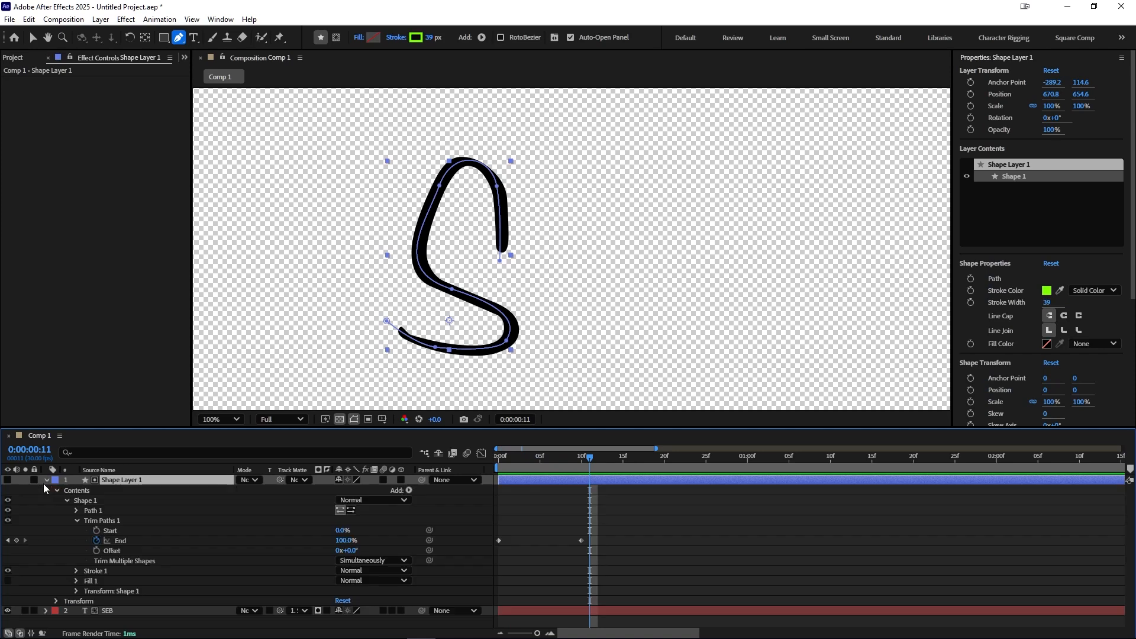
pyautogui.click(76, 521)
pyautogui.click(76, 510)
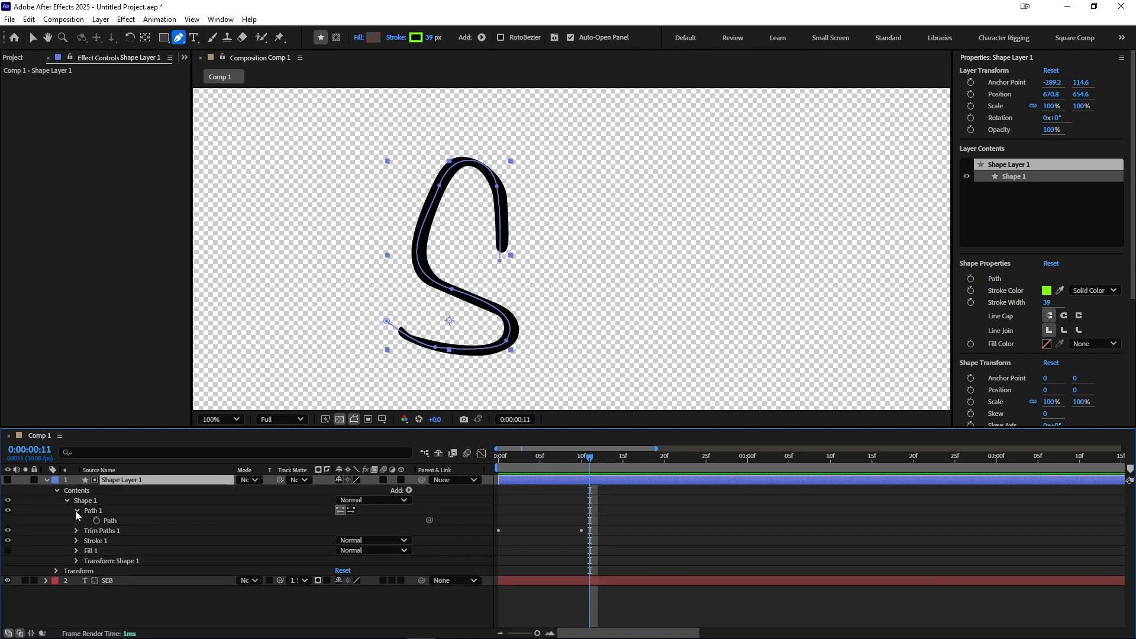
pyautogui.click(352, 513)
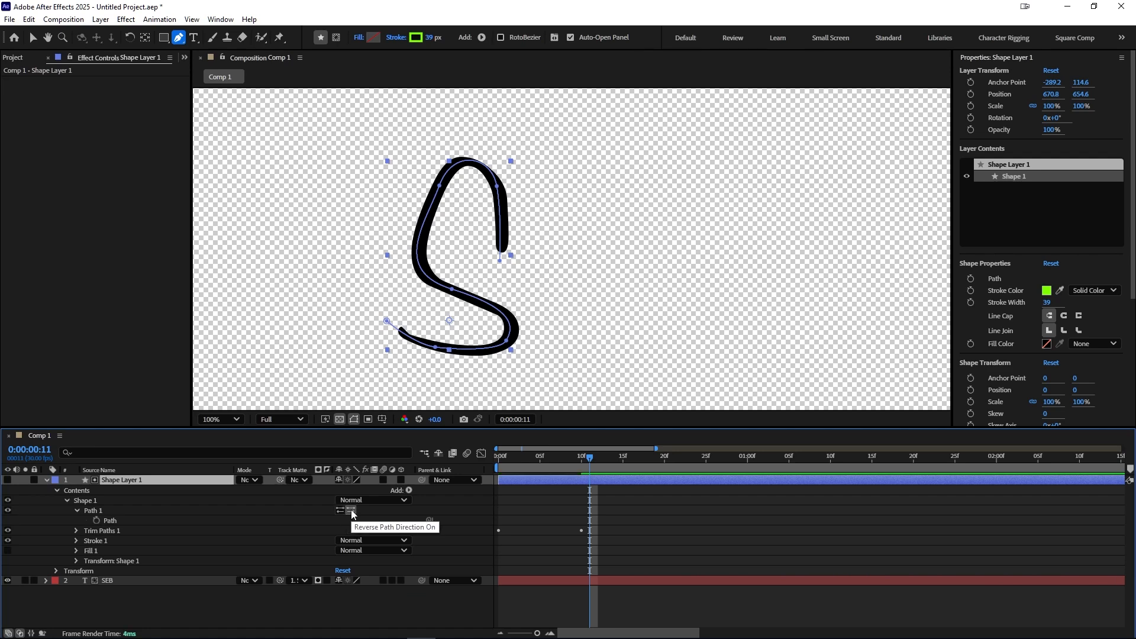
pyautogui.moveTo(573, 465); pyautogui.dragTo(540, 463)
pyautogui.press('space')
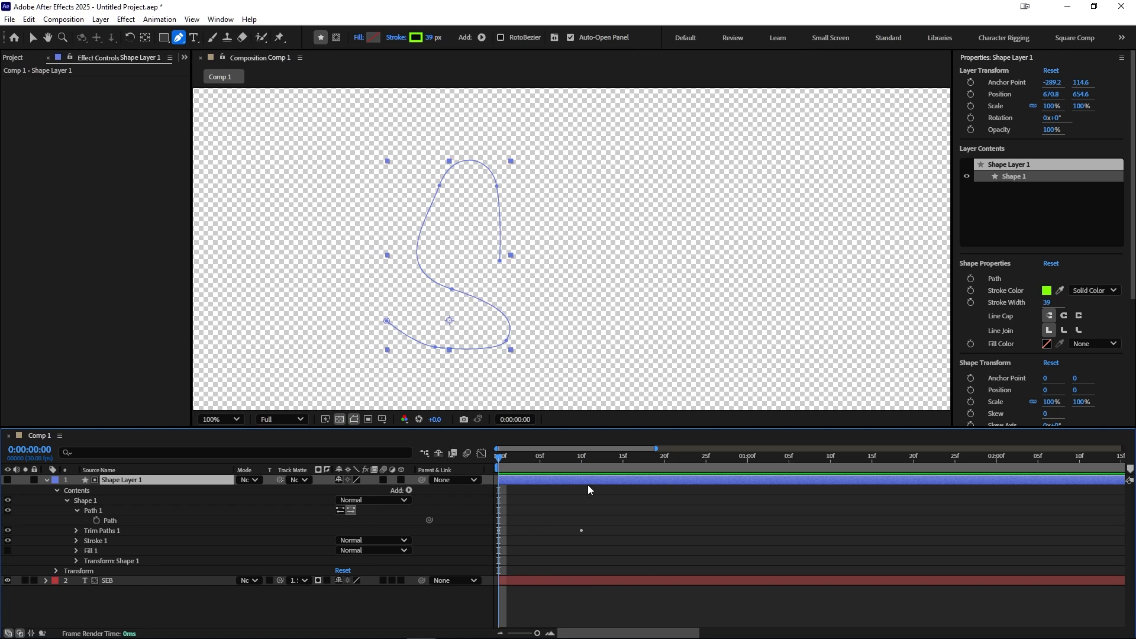
# Step: Move the End 100% keyframe to frame 20 and replay the animation
pyautogui.press('u')
pyautogui.moveTo(581, 490); pyautogui.dragTo(496, 498)
pyautogui.press('space')
pyautogui.press('space')
# Step: Apply Easy Ease to the End keyframes and open the Graph Editor's speed curve
pyautogui.rightClick(497, 494)
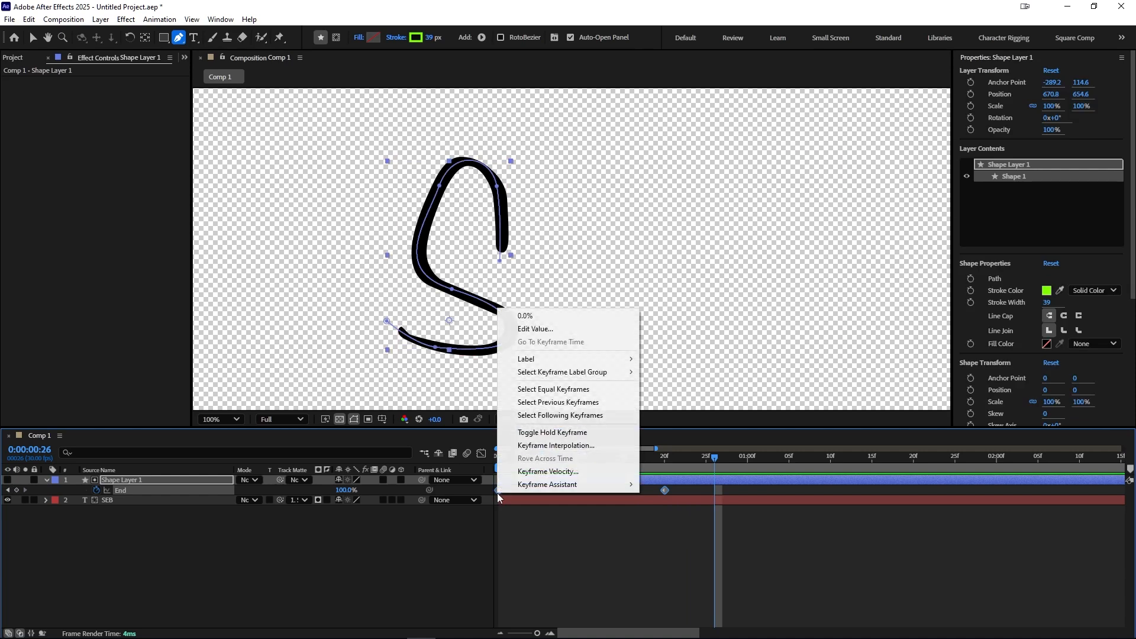
pyautogui.moveTo(568, 486)
pyautogui.click(710, 523)
pyautogui.click(481, 453)
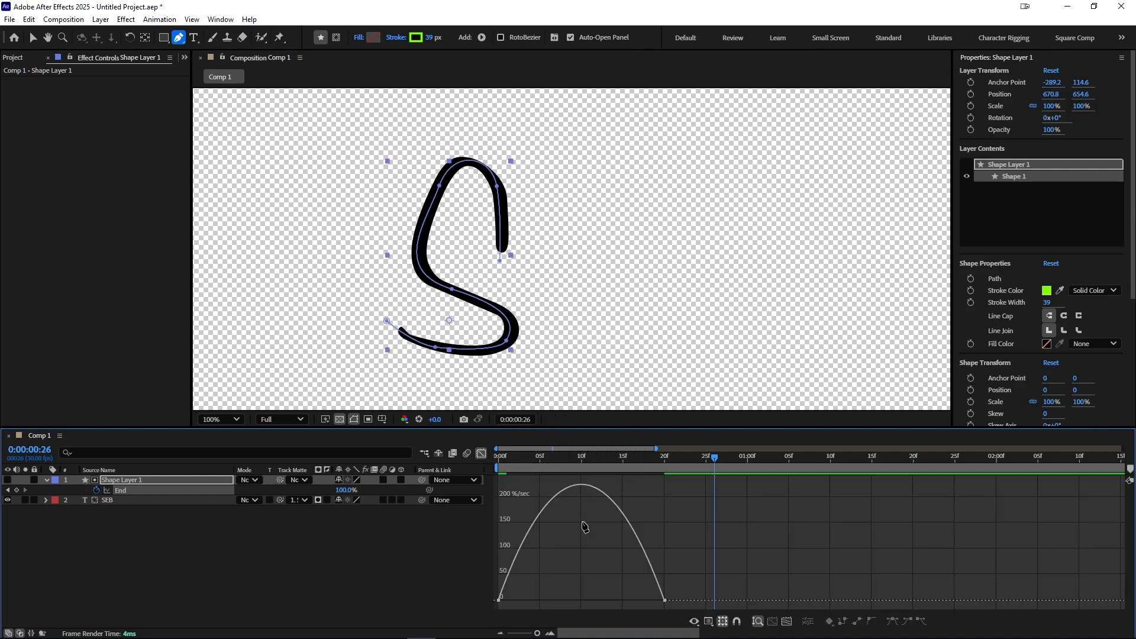
# Step: Extend the ease influence on the final End keyframe in the speed graph and preview the animation
pyautogui.press('v')
pyautogui.click(664, 600)
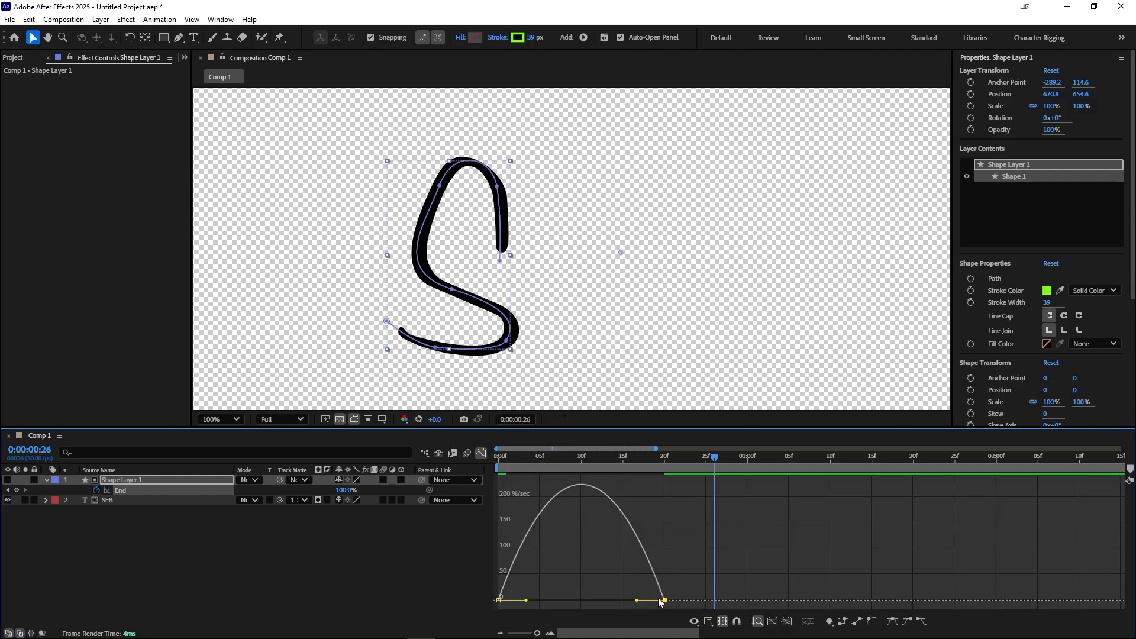
pyautogui.moveTo(638, 602)
pyautogui.mouseDown()
pyautogui.moveTo(493, 608)
pyautogui.moveTo(615, 603)
pyautogui.mouseUp()
pyautogui.press('space')
pyautogui.press('space')
pyautogui.press('space')
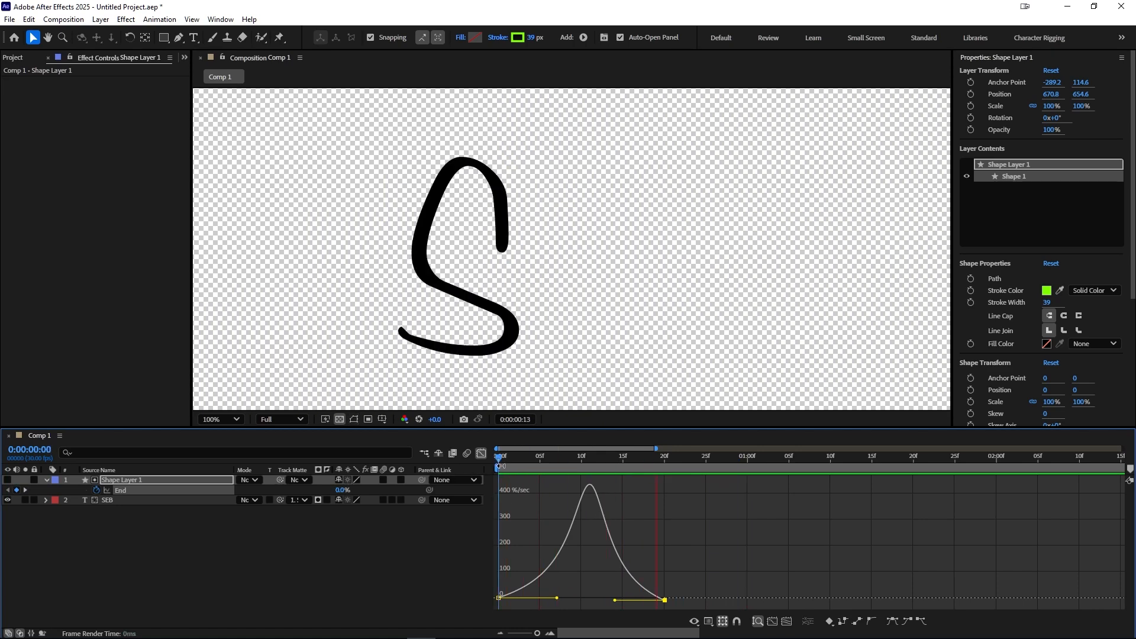
# Step: Close the Graph Editor and set the SEB text layer's track matte to No Matte
pyautogui.click(481, 453)
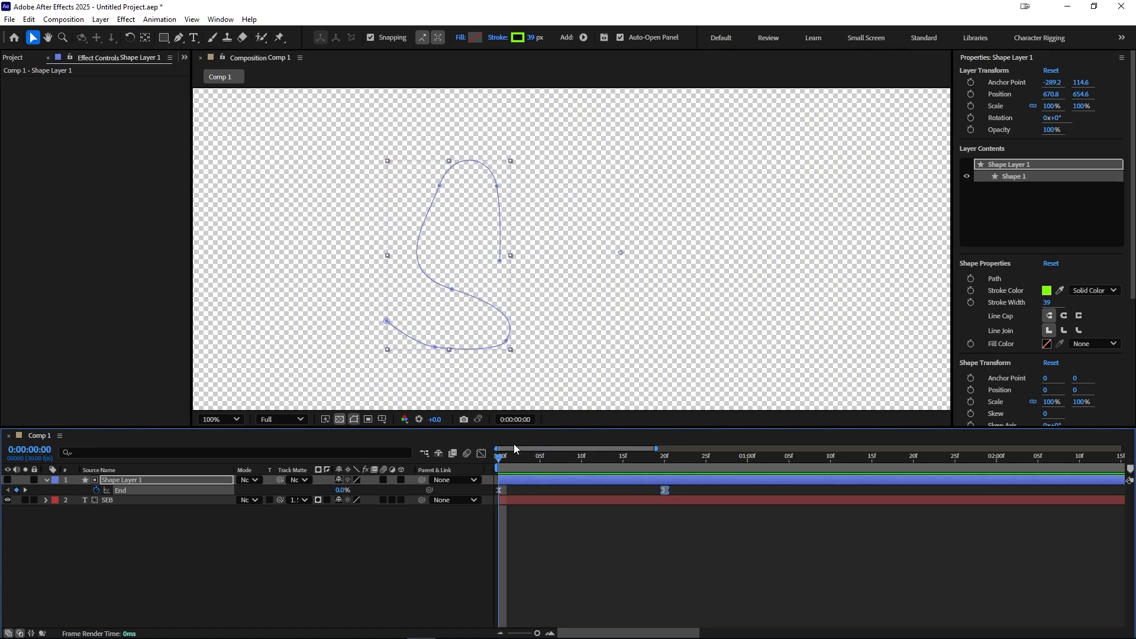
pyautogui.click(88, 509)
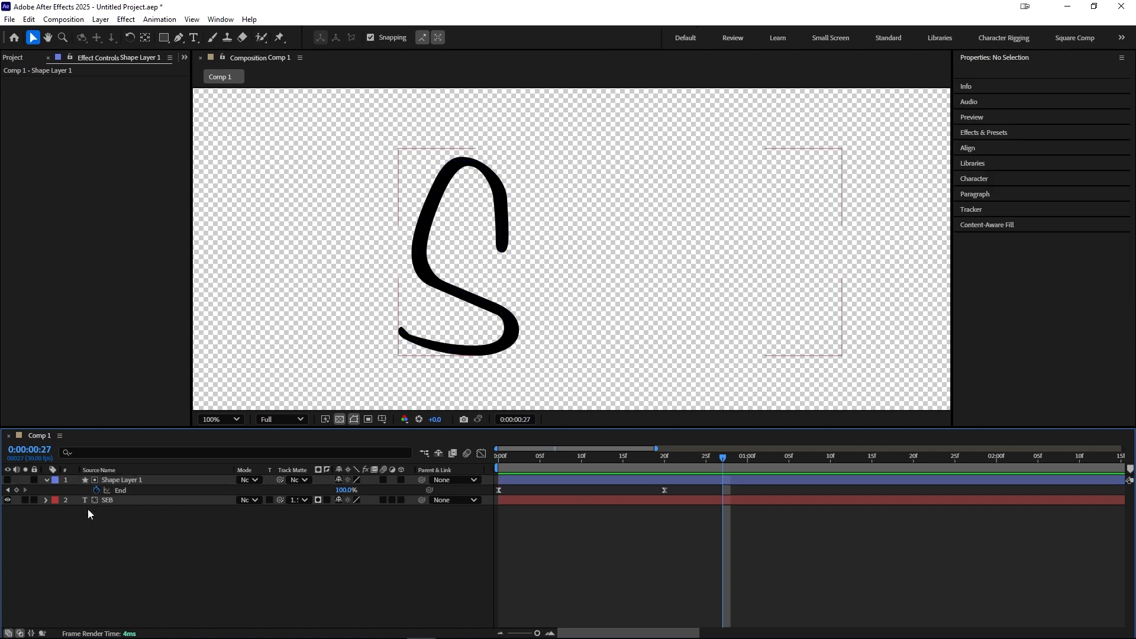
pyautogui.click(112, 501)
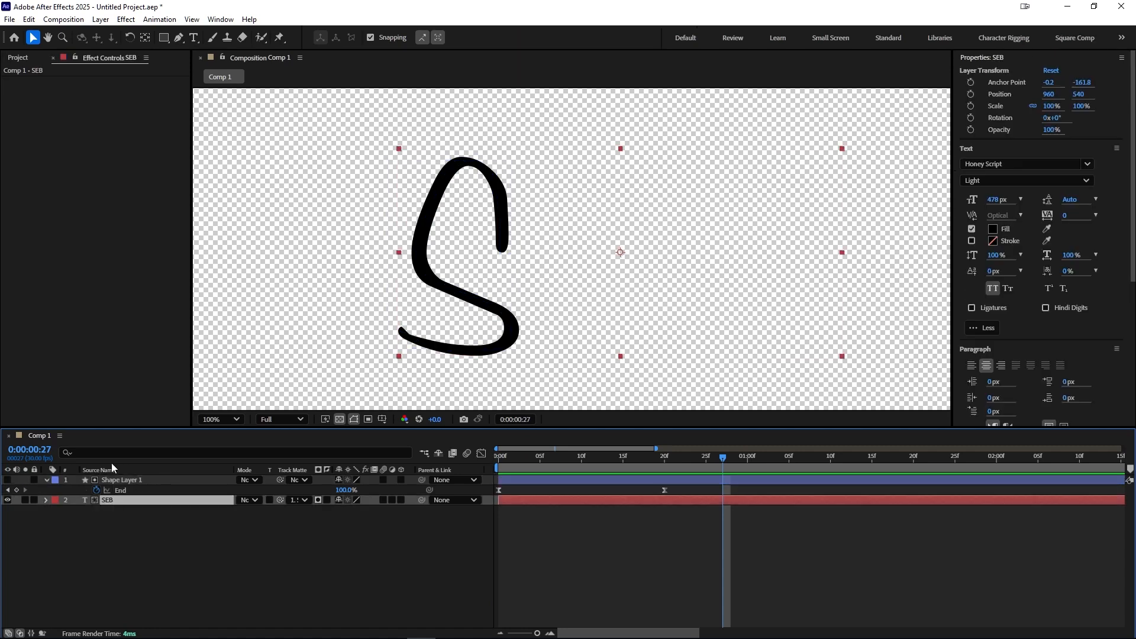
pyautogui.click(127, 479)
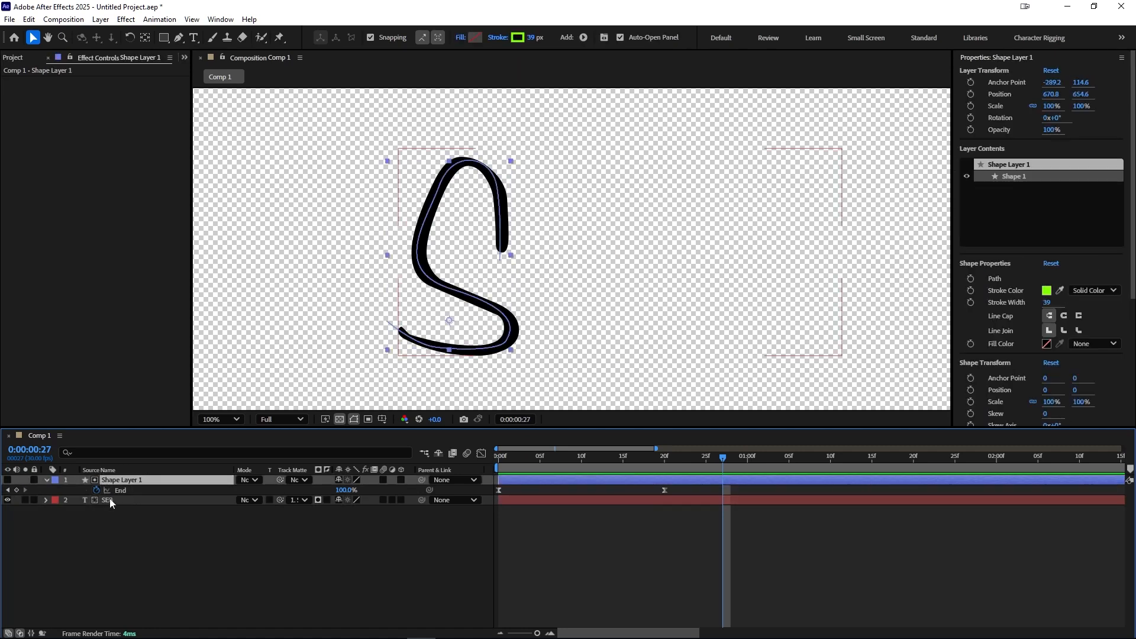
pyautogui.click(296, 501)
pyautogui.click(314, 510)
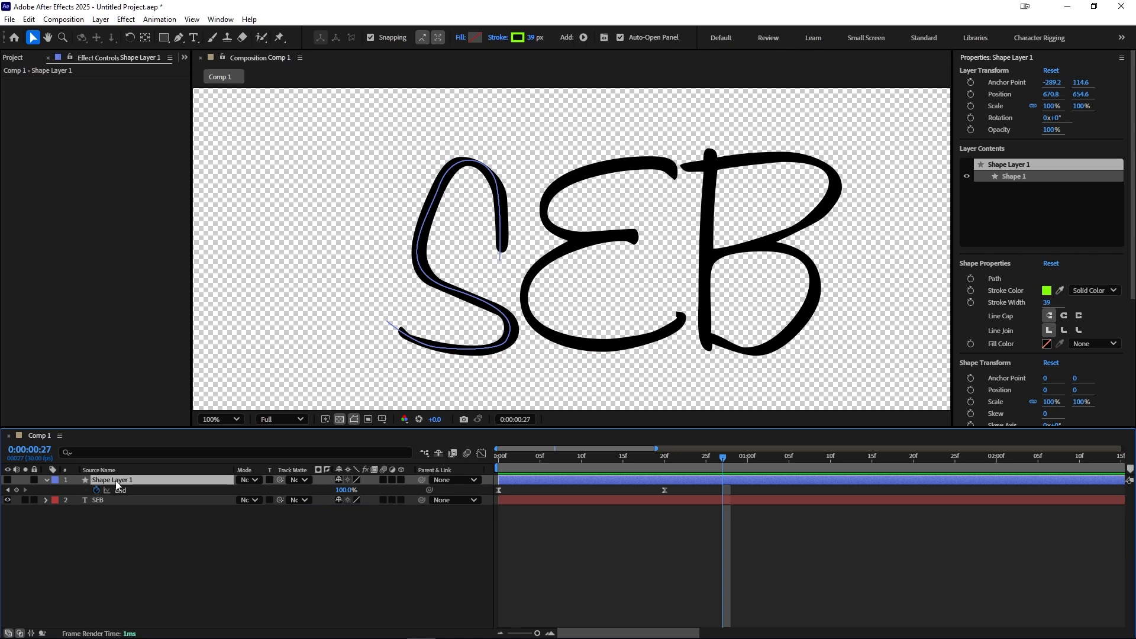
pyautogui.click(47, 480)
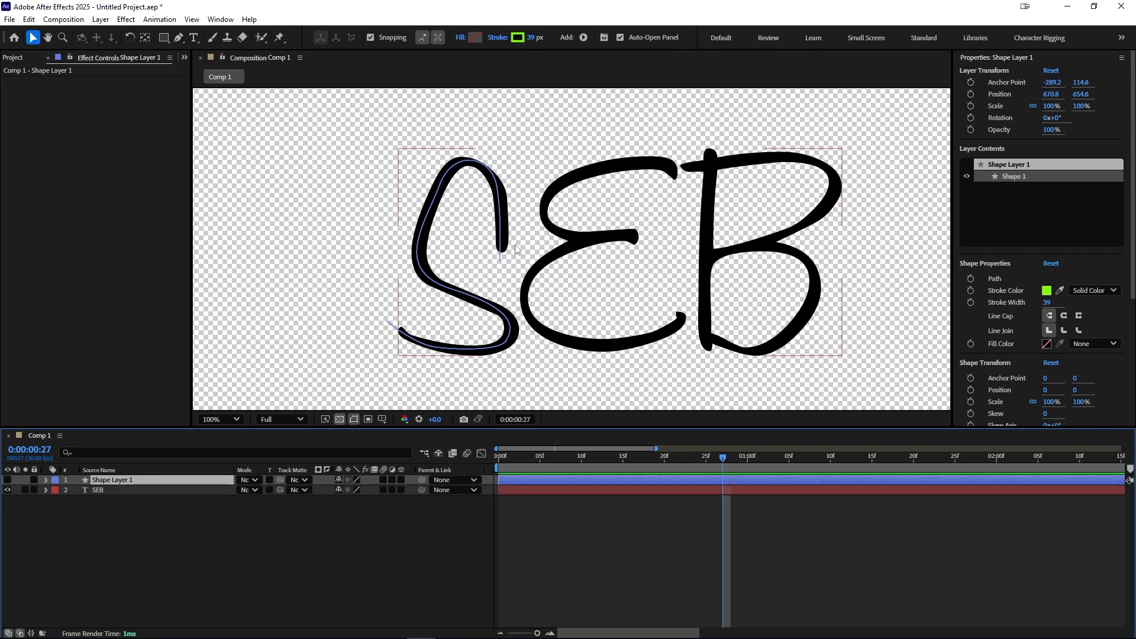
# Step: Trace the letter E with the Pen tool as a second path on the shape layer
pyautogui.moveTo(572, 278); pyautogui.dragTo(459, 279)
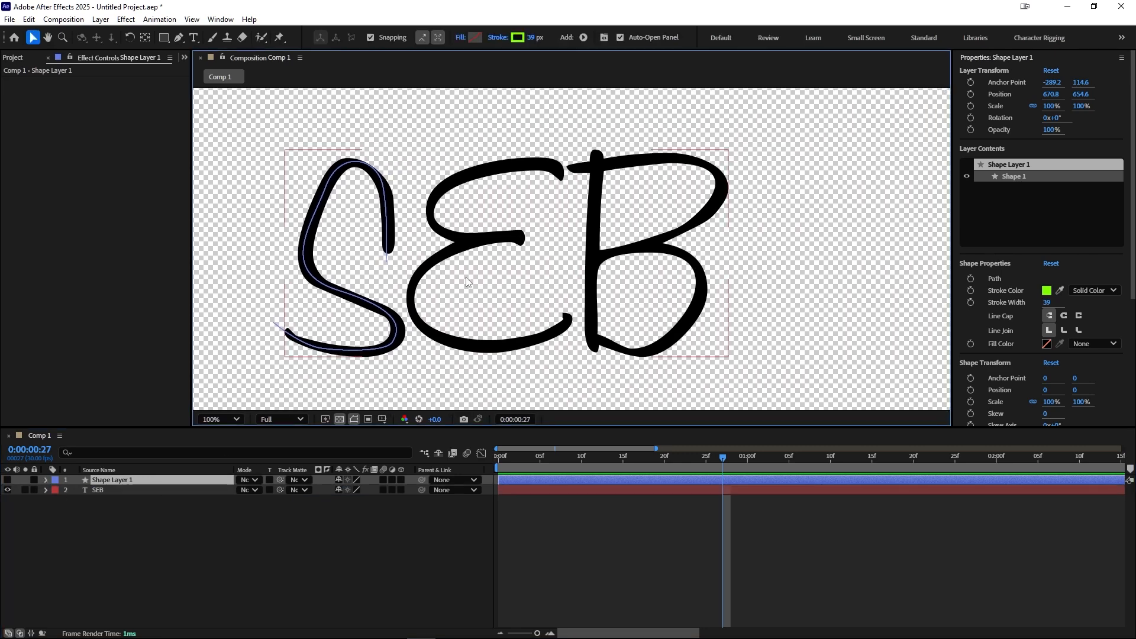
pyautogui.click(117, 481)
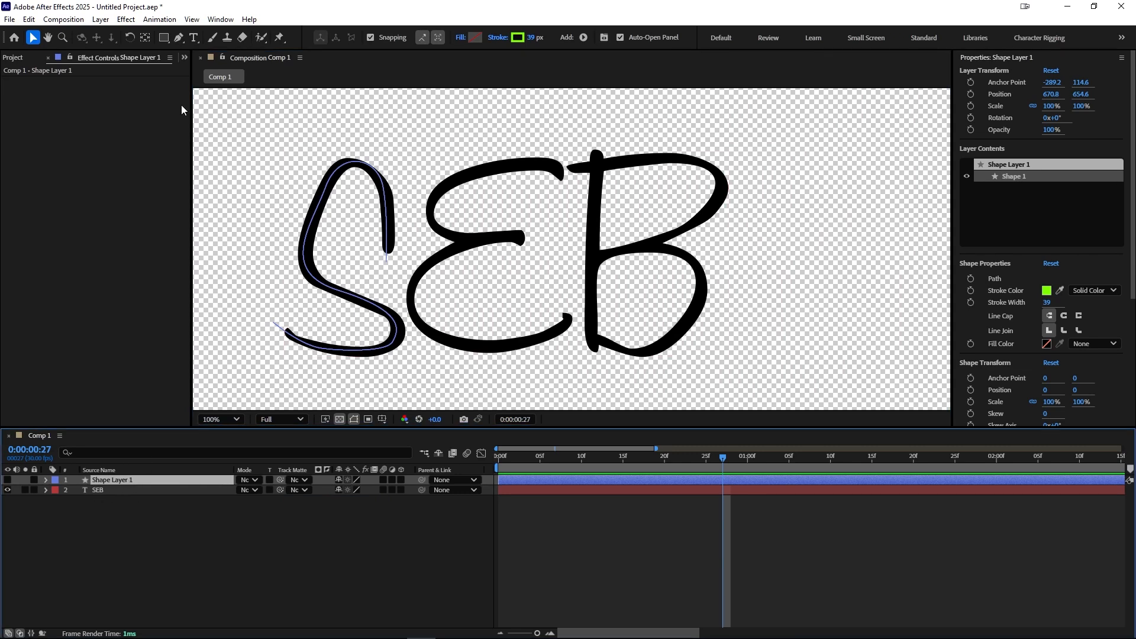
pyautogui.press('.')
pyautogui.press(',')
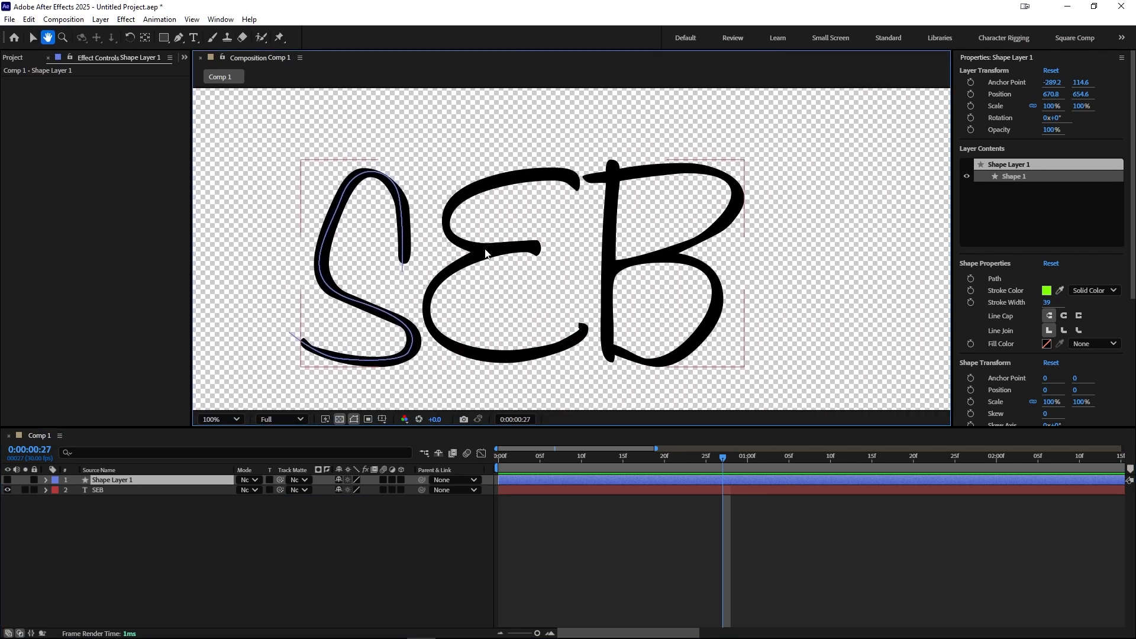
pyautogui.press('g')
pyautogui.click(579, 196)
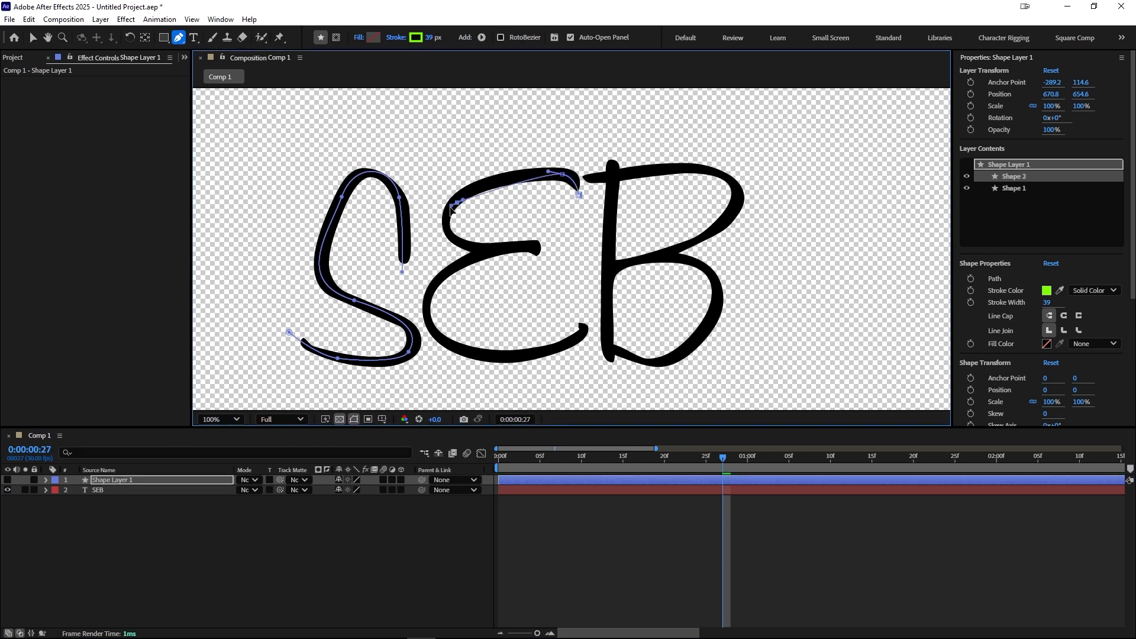
pyautogui.moveTo(457, 203); pyautogui.dragTo(422, 229)
pyautogui.moveTo(486, 252); pyautogui.dragTo(552, 260)
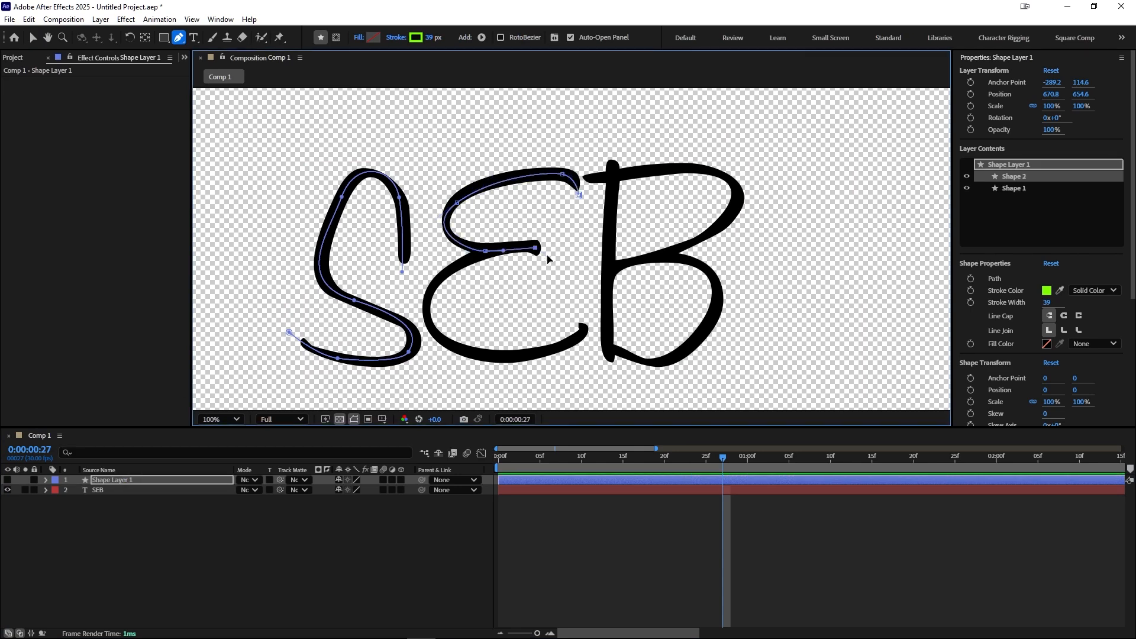
pyautogui.moveTo(442, 276); pyautogui.dragTo(417, 308)
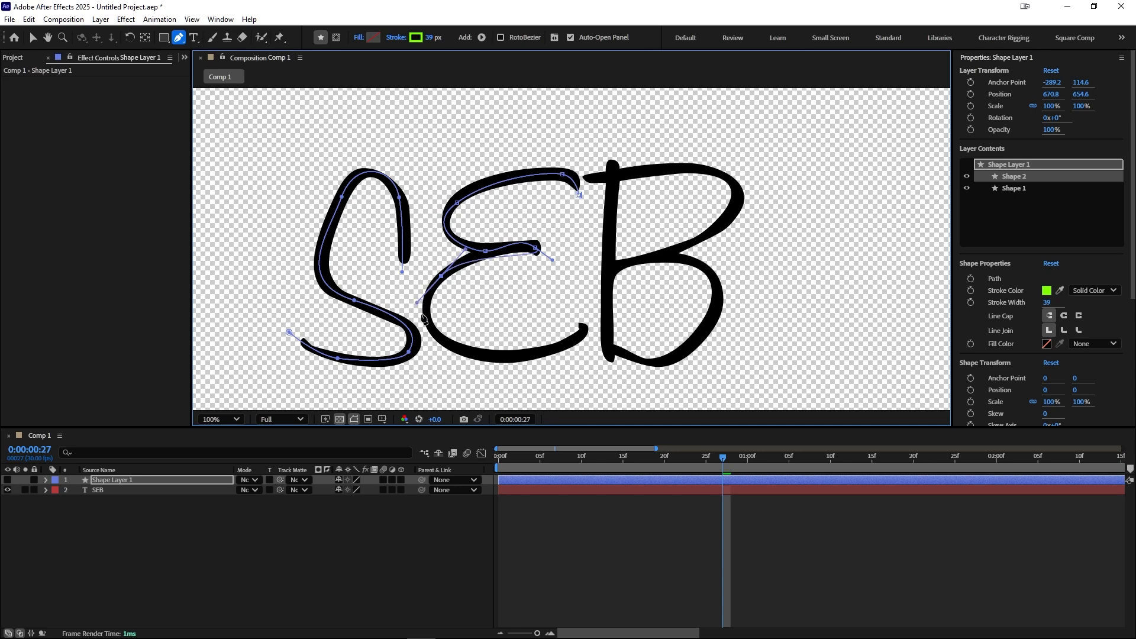
pyautogui.moveTo(492, 358); pyautogui.dragTo(559, 366)
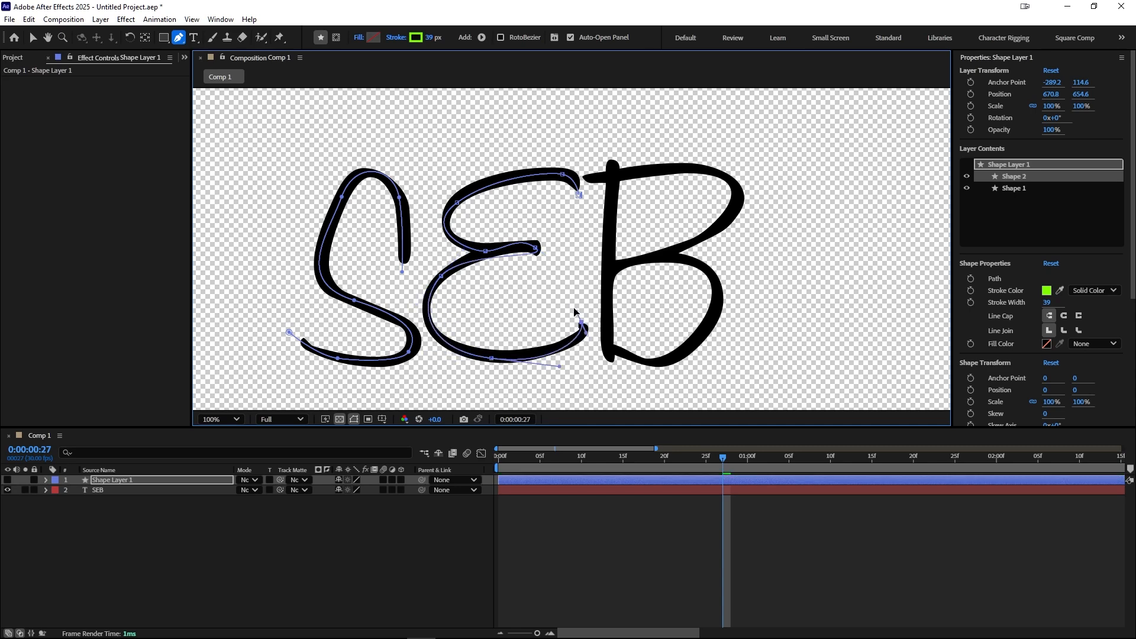
pyautogui.moveTo(581, 323); pyautogui.dragTo(572, 313)
# Step: Adjust the E path's anchor points and handles so it follows the letter's centre line
pyautogui.moveTo(535, 248)
pyautogui.mouseDown()
pyautogui.moveTo(518, 248)
pyautogui.moveTo(556, 255)
pyautogui.moveTo(508, 259)
pyautogui.mouseUp()
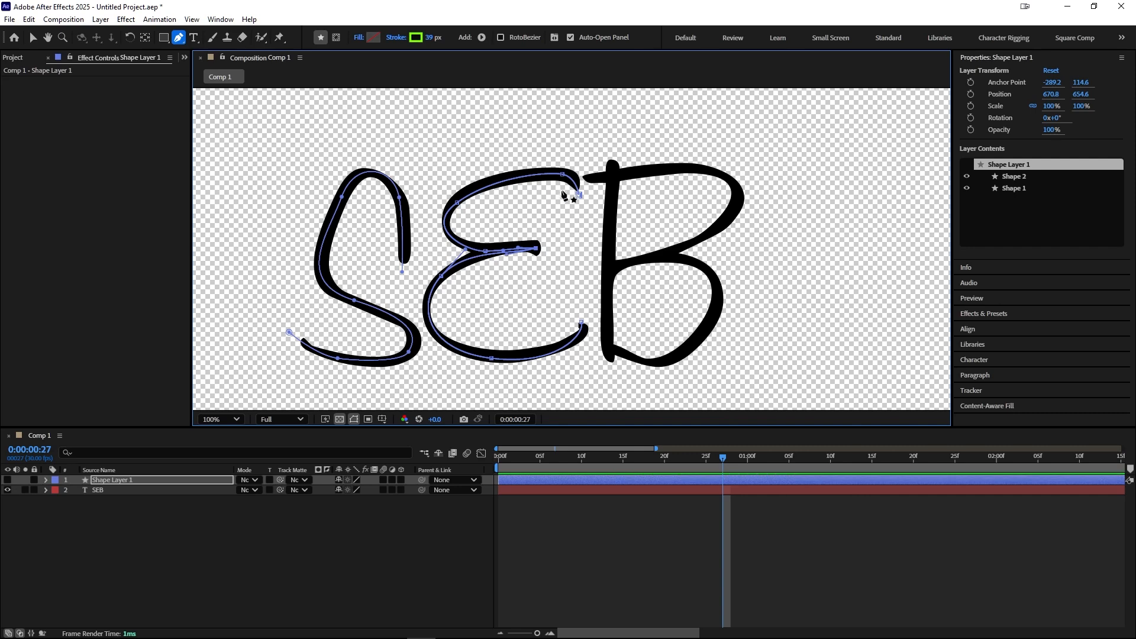
pyautogui.moveTo(564, 173); pyautogui.dragTo(556, 173)
pyautogui.moveTo(458, 201); pyautogui.dragTo(497, 181)
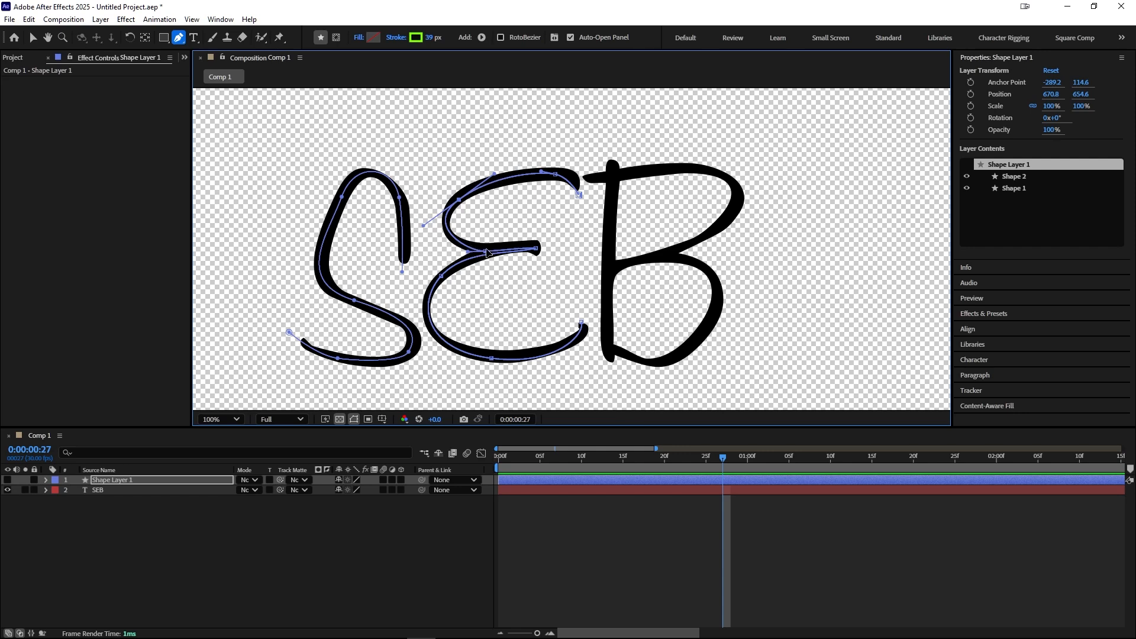
pyautogui.moveTo(486, 252); pyautogui.dragTo(534, 248)
pyautogui.click(581, 324)
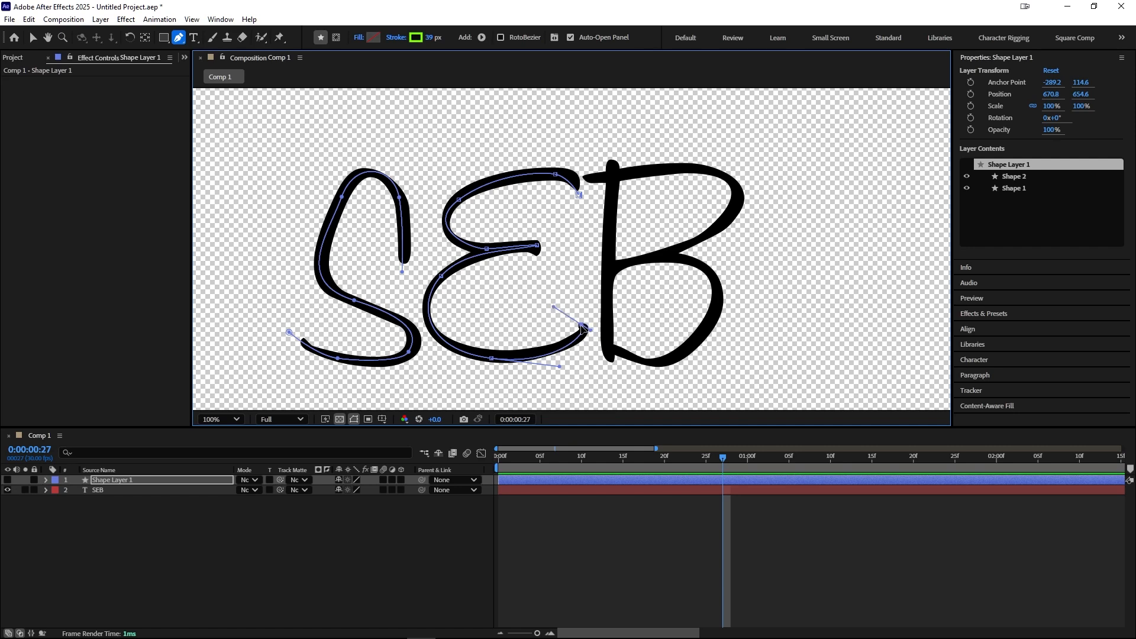
pyautogui.click(491, 358)
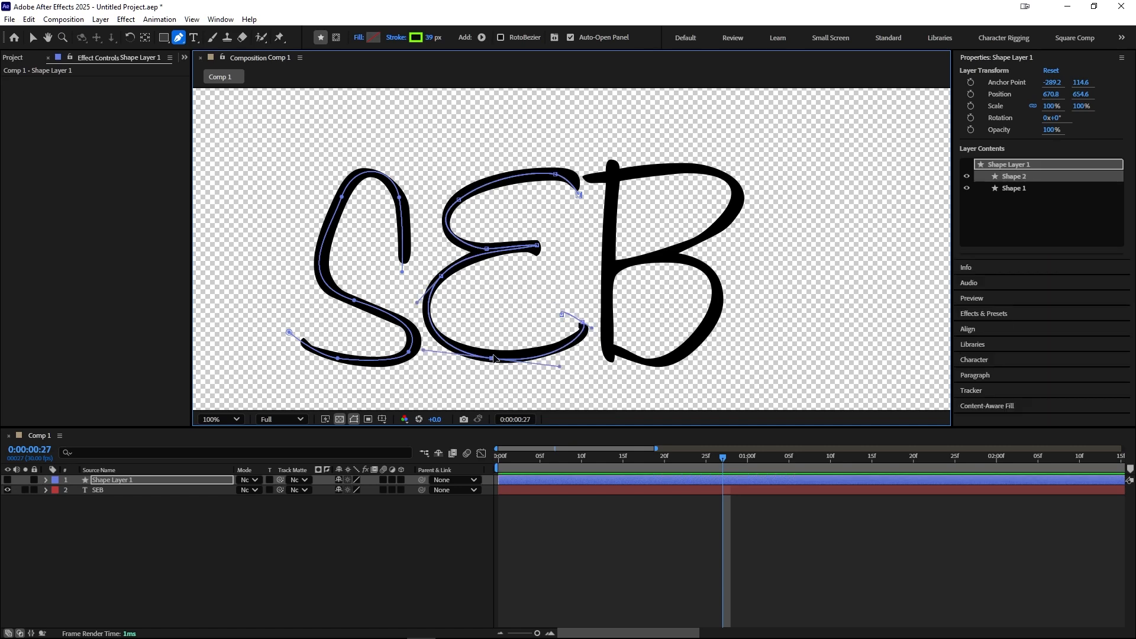
# Step: Show the shape layer and copy Trim Paths 1 from Shape 1 into Shape 2
pyautogui.click(8, 480)
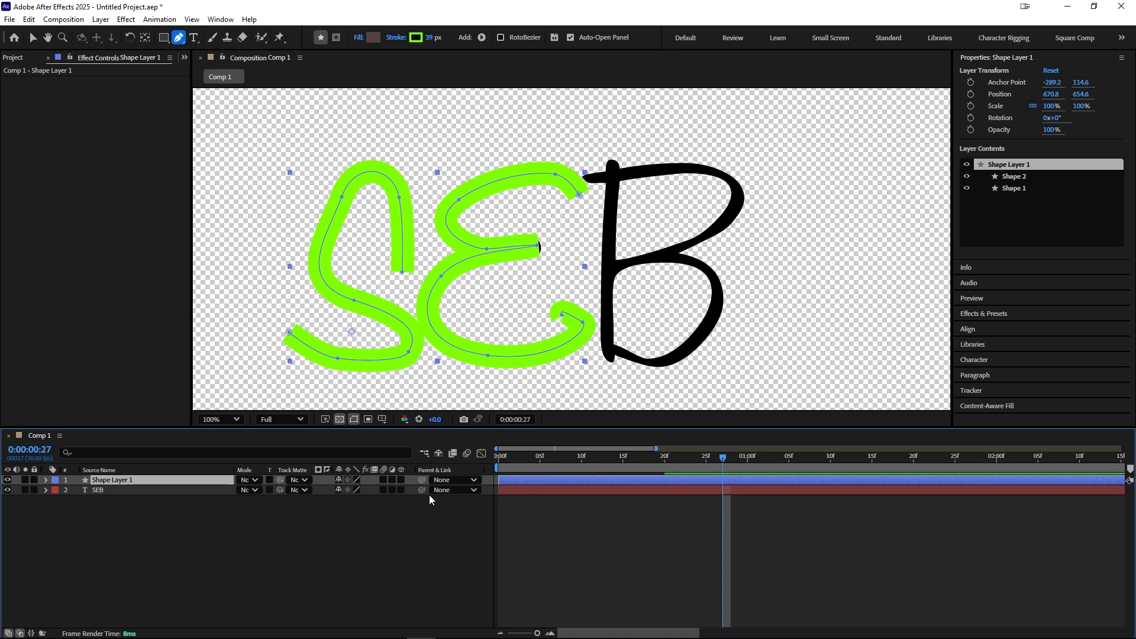
pyautogui.click(46, 480)
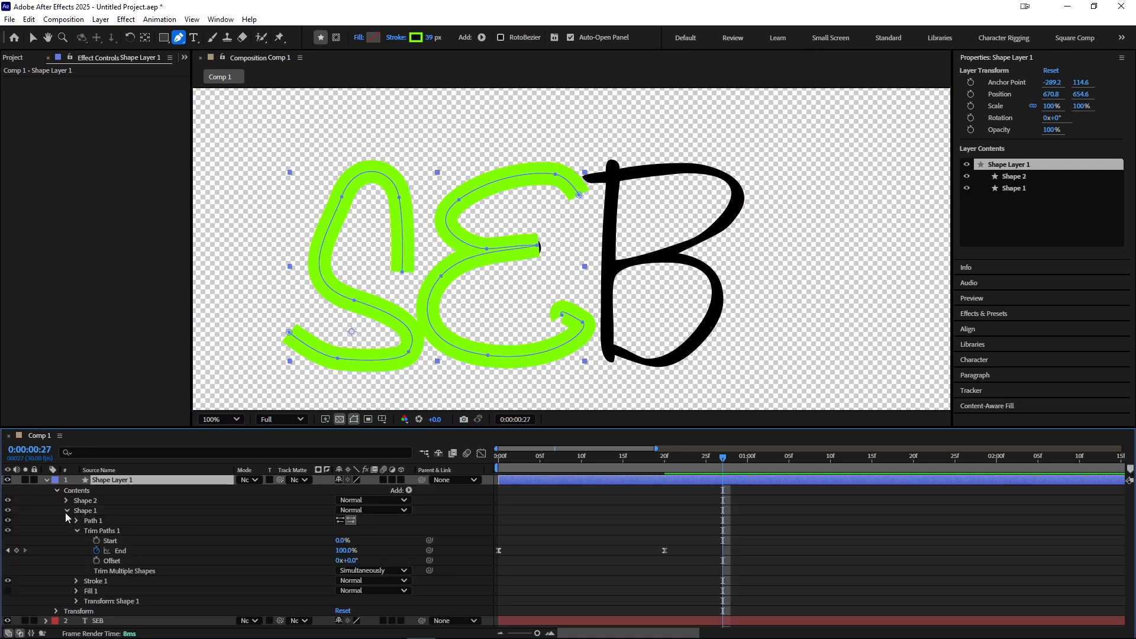
pyautogui.click(67, 510)
pyautogui.click(89, 501)
pyautogui.click(409, 491)
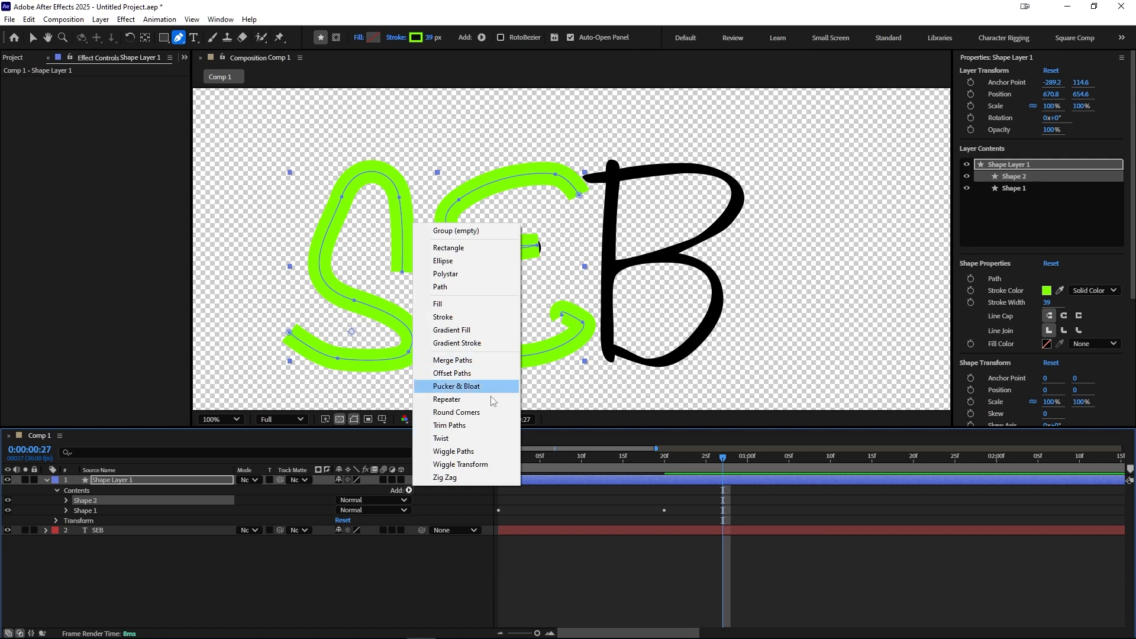
pyautogui.click(83, 513)
pyautogui.click(67, 511)
pyautogui.click(100, 531)
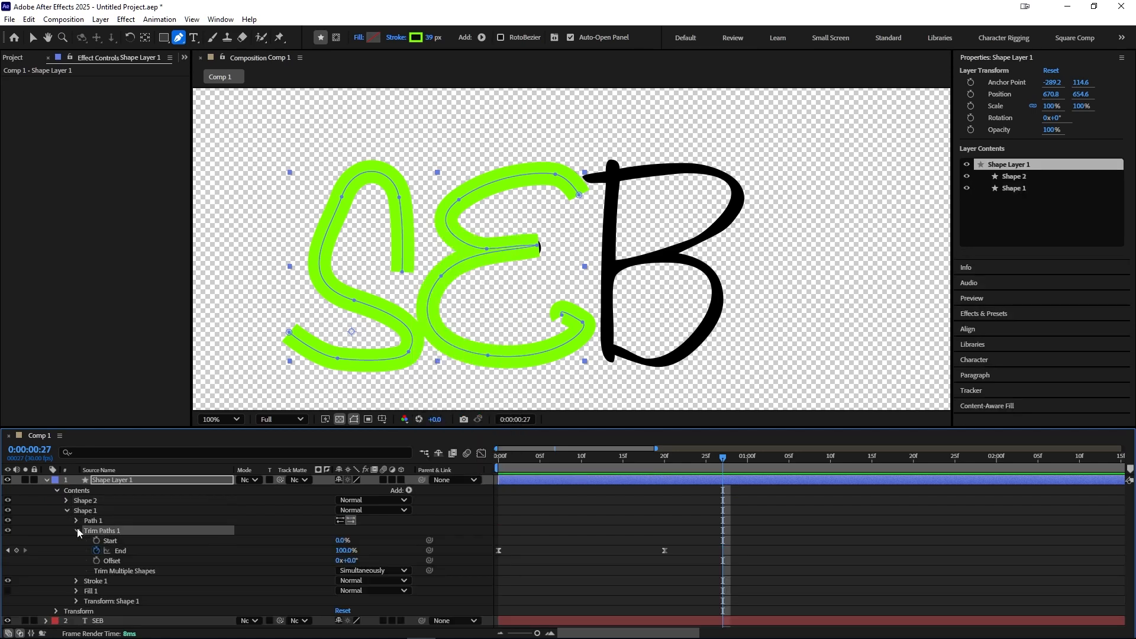
pyautogui.click(77, 530)
pyautogui.click(88, 513)
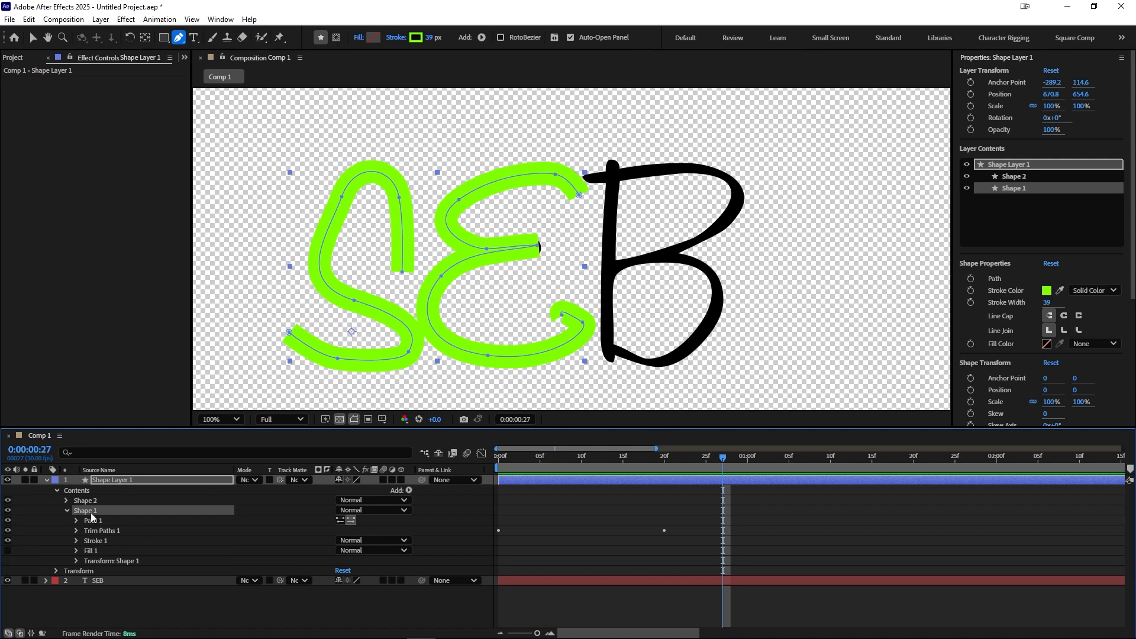
pyautogui.click(106, 530)
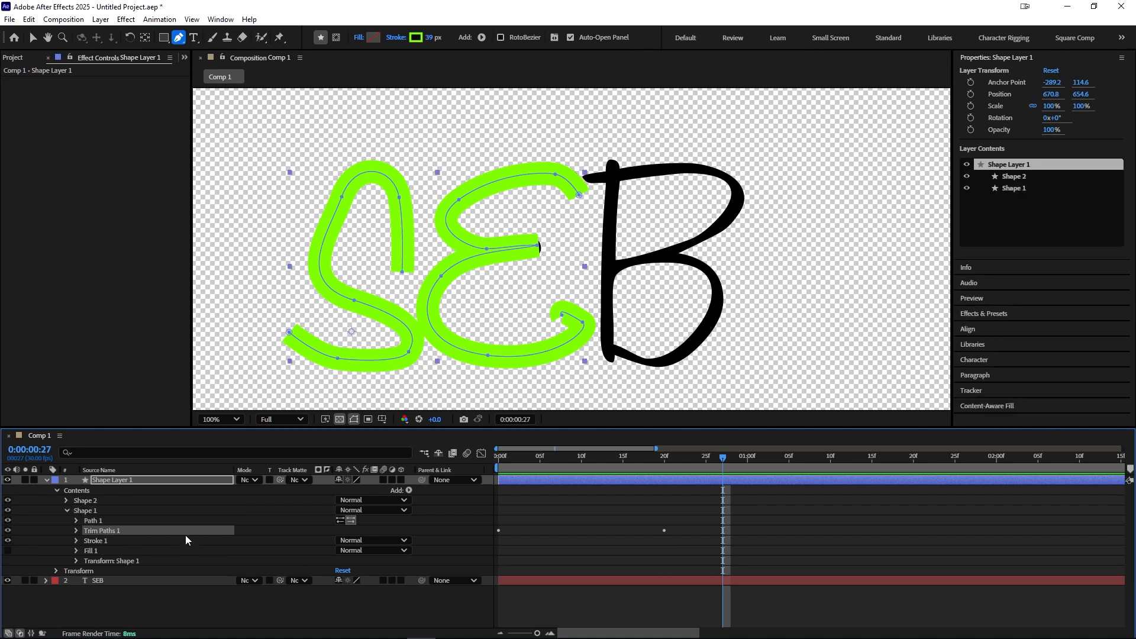
pyautogui.click(86, 501)
pyautogui.hotkey('ctrl', 'v')
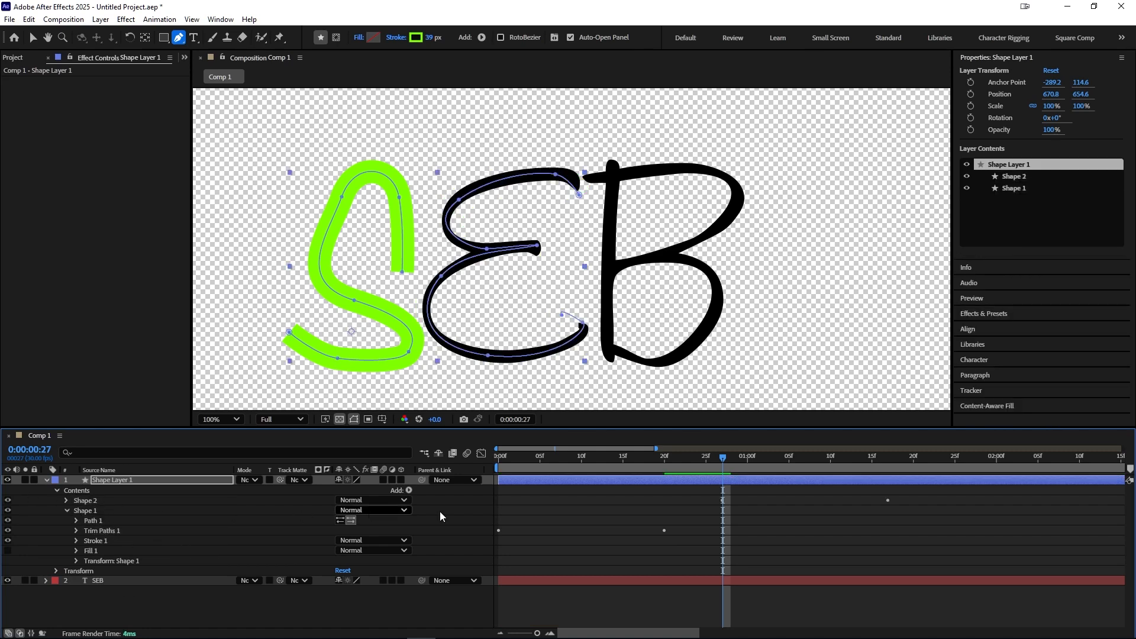
# Step: Move the E's End keyframes to start around frame 13 and preview the animation
pyautogui.press('u')
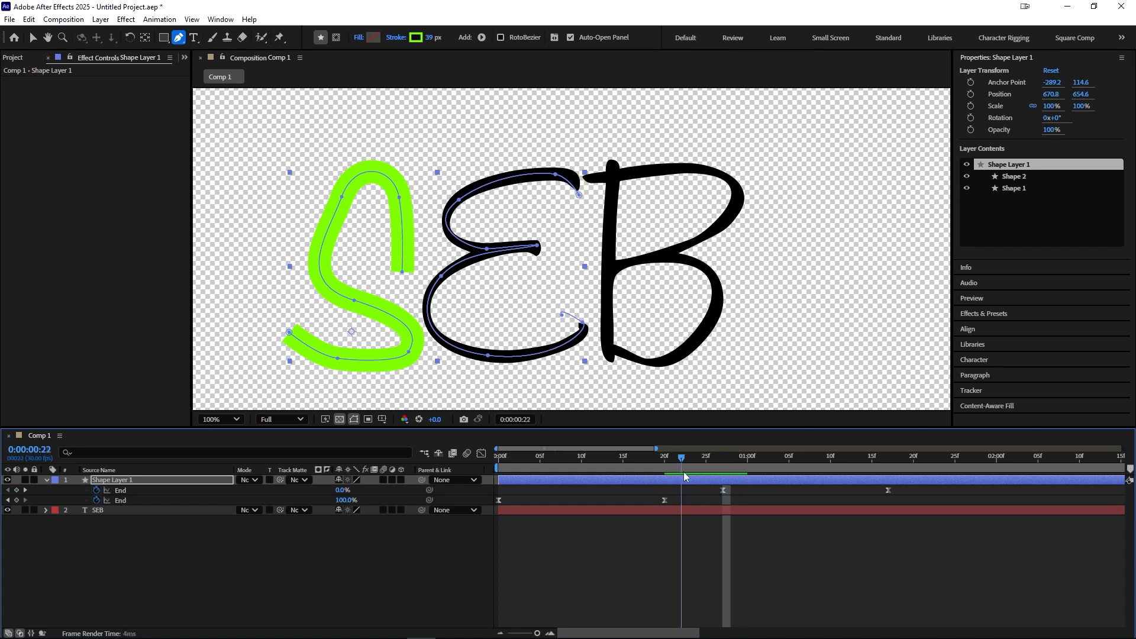
pyautogui.press('pagedown')
pyautogui.press('pagedown')
pyautogui.press('pageup')
pyautogui.press('pageup')
pyautogui.press('pageup')
pyautogui.moveTo(720, 467); pyautogui.dragTo(497, 466)
pyautogui.moveTo(690, 498); pyautogui.dragTo(923, 483)
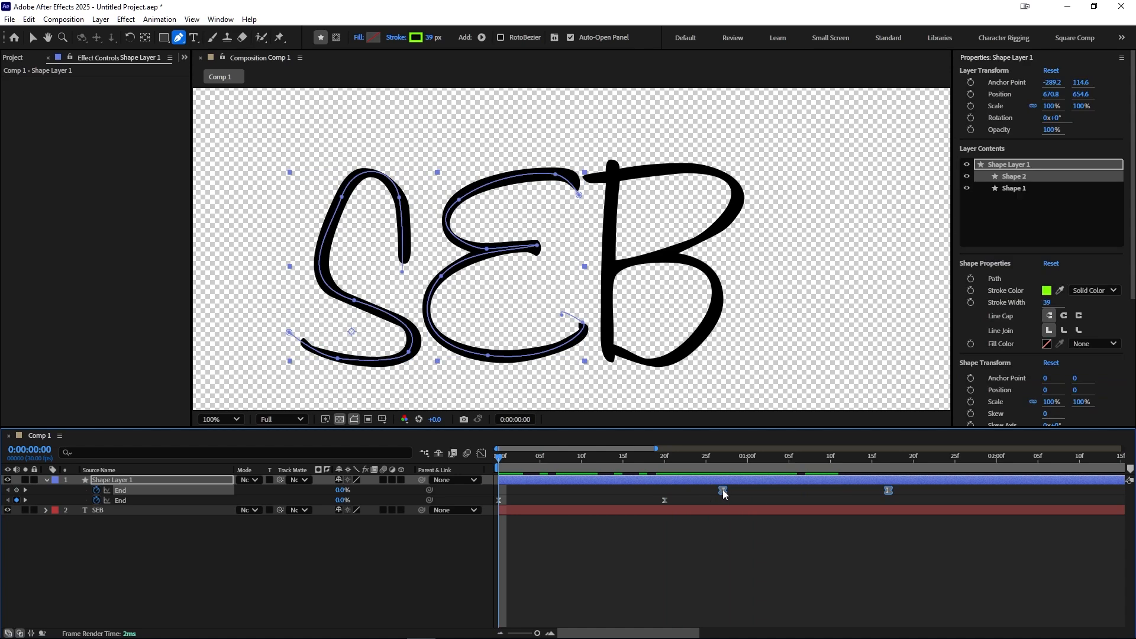
pyautogui.moveTo(722, 489); pyautogui.dragTo(605, 491)
pyautogui.click(527, 464)
pyautogui.press('space')
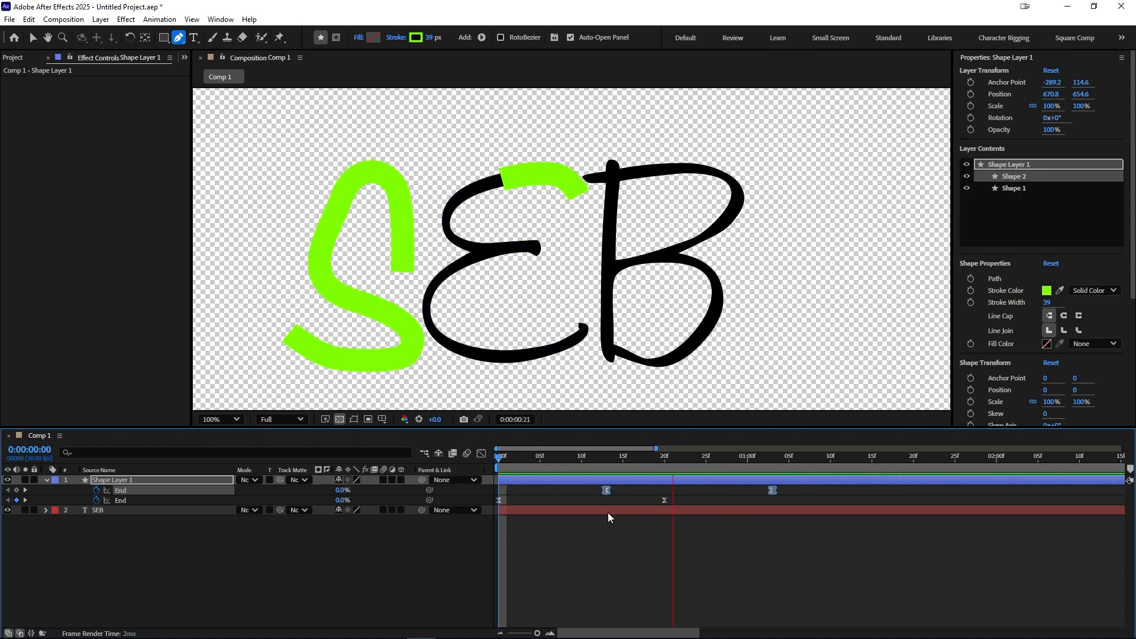
pyautogui.press('space')
# Step: Set the SEB layer's track matte to Shape Layer 1 and preview the animation
pyautogui.click(623, 462)
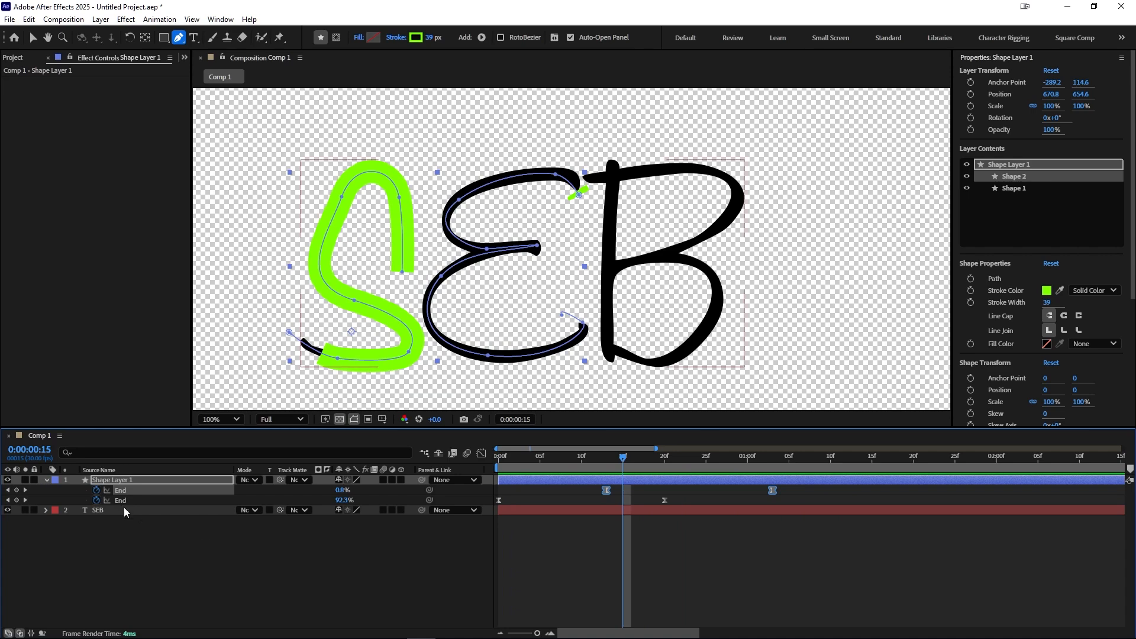
pyautogui.click(123, 507)
pyautogui.click(285, 510)
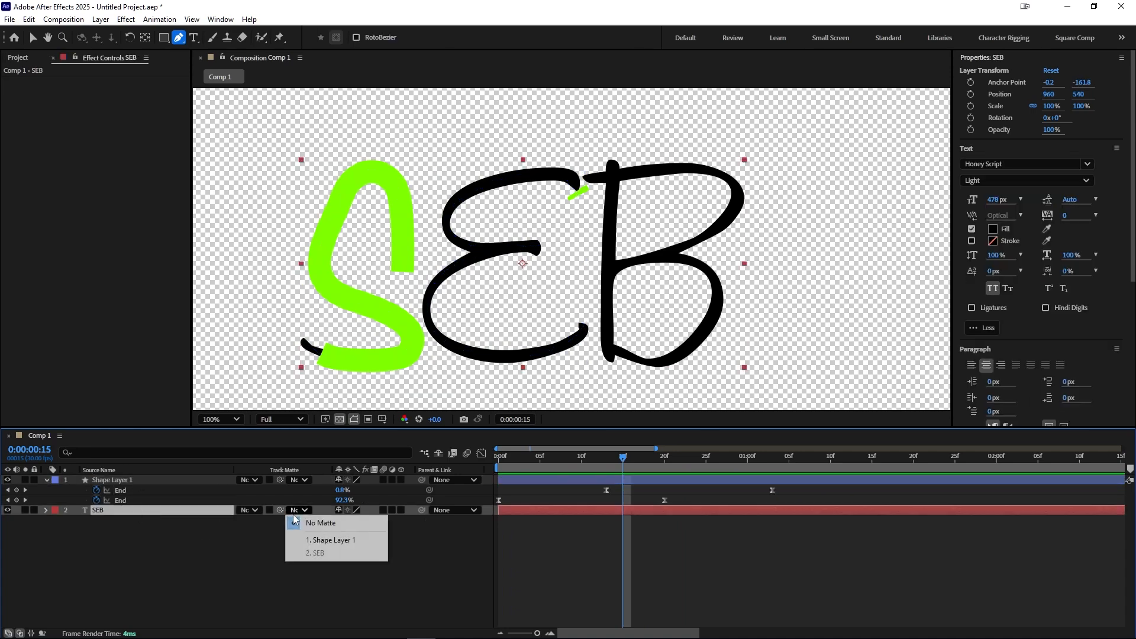
pyautogui.click(317, 540)
pyautogui.press('space')
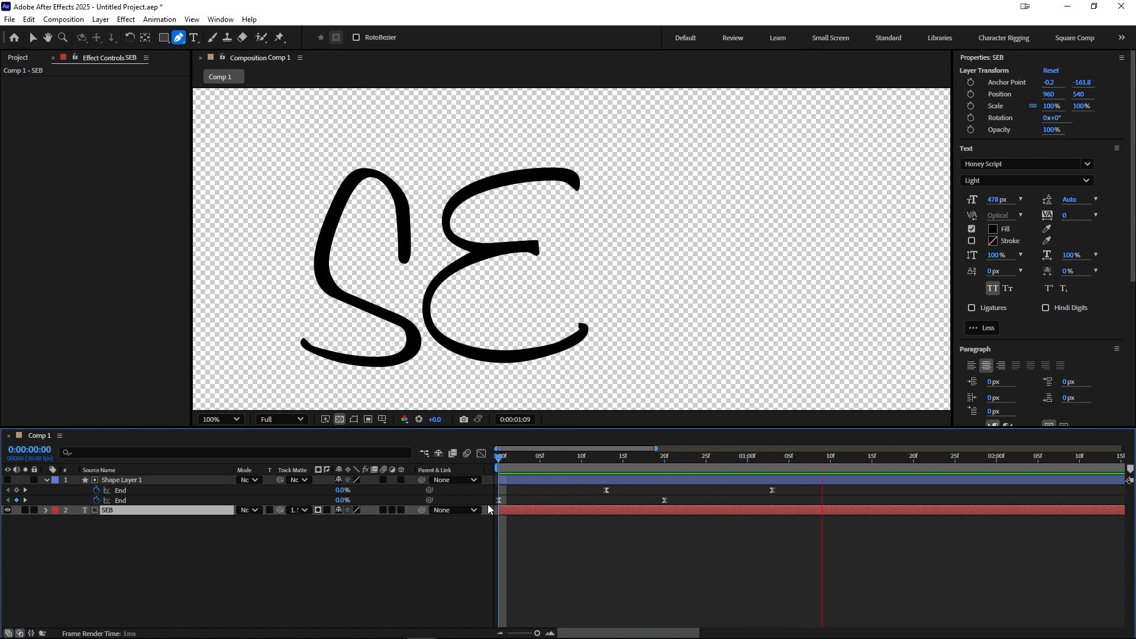
pyautogui.press('space')
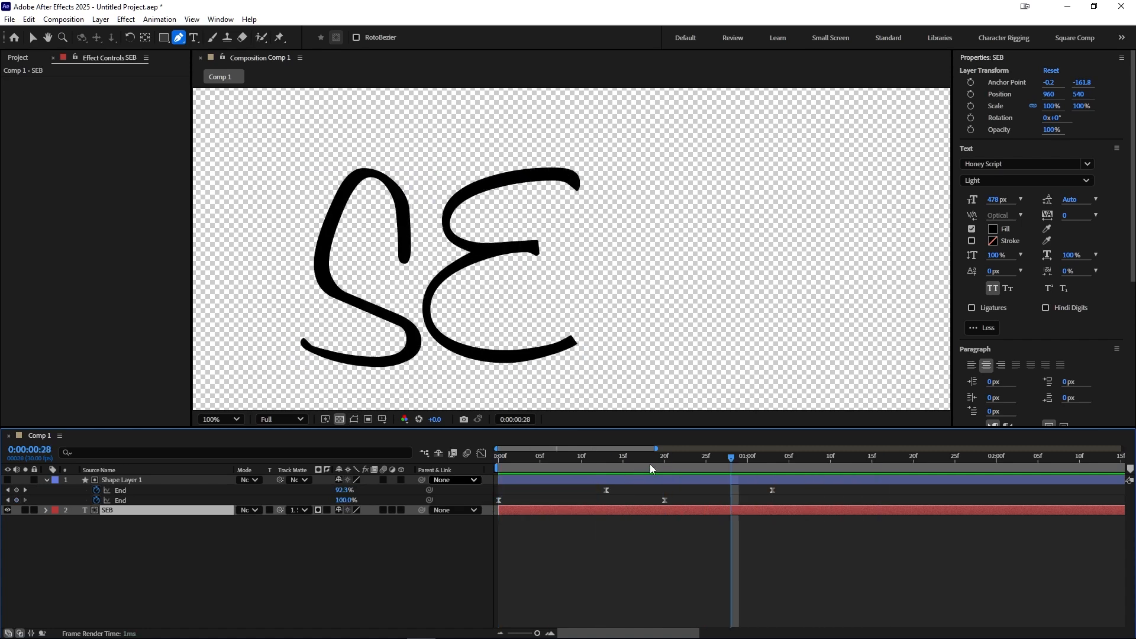
# Step: Shift the 100% End keyframes of both paths later to slow the write-ons, and preview
pyautogui.moveTo(793, 489); pyautogui.dragTo(654, 516)
pyautogui.click(730, 504)
pyautogui.moveTo(796, 485)
pyautogui.mouseDown()
pyautogui.moveTo(657, 514)
pyautogui.moveTo(800, 503)
pyautogui.mouseUp()
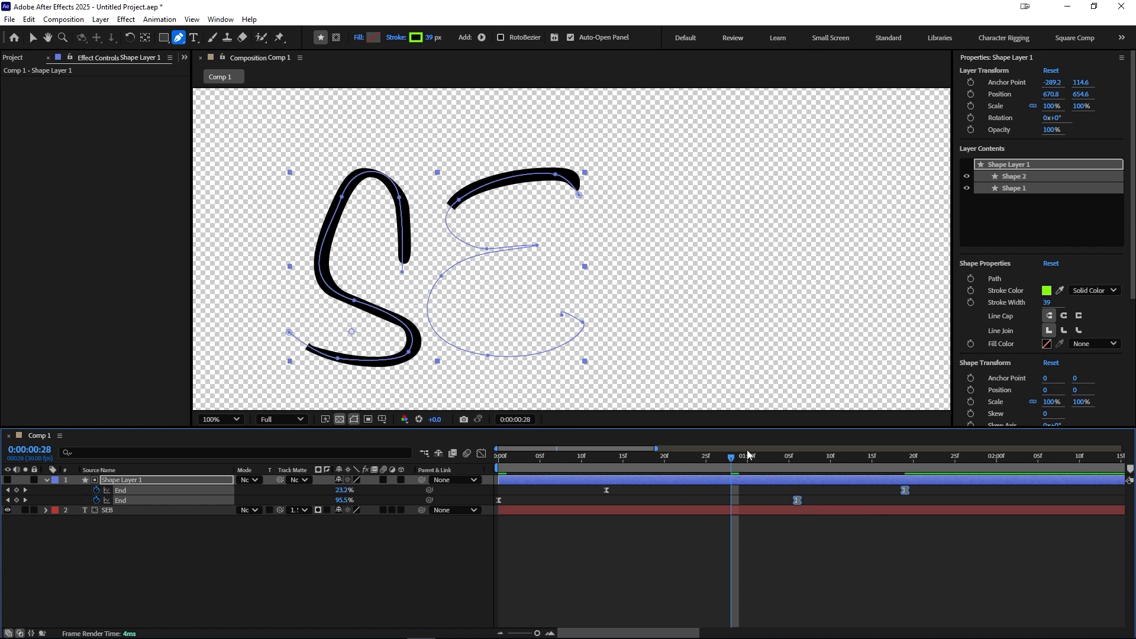
pyautogui.press('space')
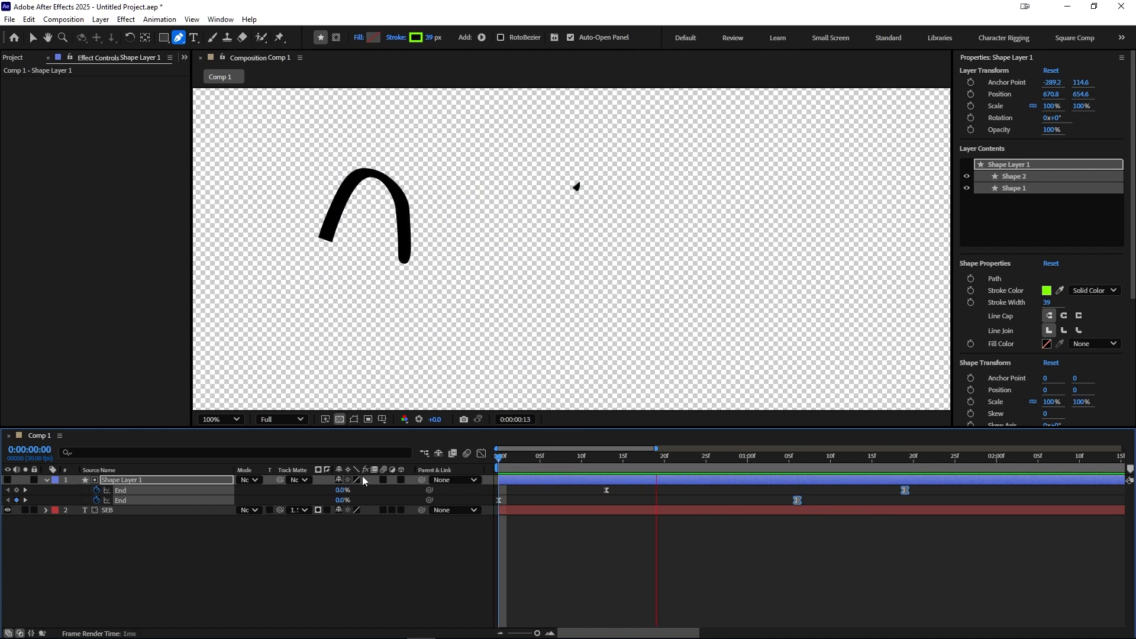
pyautogui.press('space')
# Step: Move the E's End keyframes later so its write-on starts at about 1 second
pyautogui.click(716, 538)
pyautogui.scroll(-2, 716, 539)
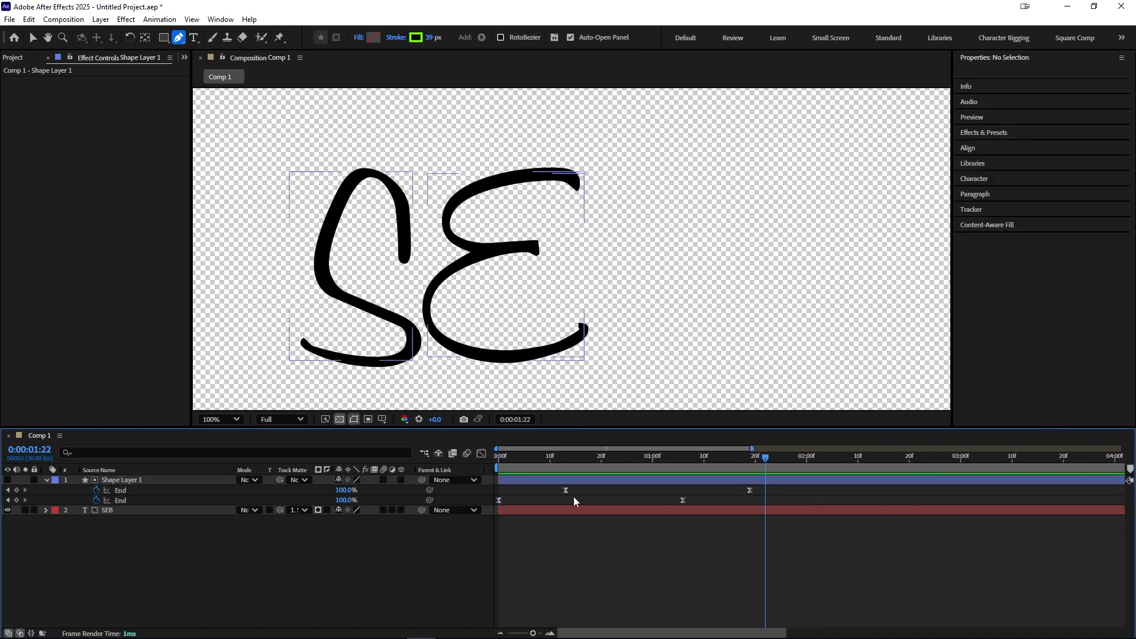
pyautogui.moveTo(539, 486); pyautogui.dragTo(782, 494)
pyautogui.moveTo(571, 493)
pyautogui.mouseDown()
pyautogui.moveTo(648, 492)
pyautogui.moveTo(644, 465)
pyautogui.moveTo(719, 468)
pyautogui.moveTo(550, 465)
pyautogui.moveTo(678, 464)
pyautogui.moveTo(657, 465)
pyautogui.mouseUp()
# Step: Preview the S and E write-on animation from the start
pyautogui.press('Home')
pyautogui.press('space')
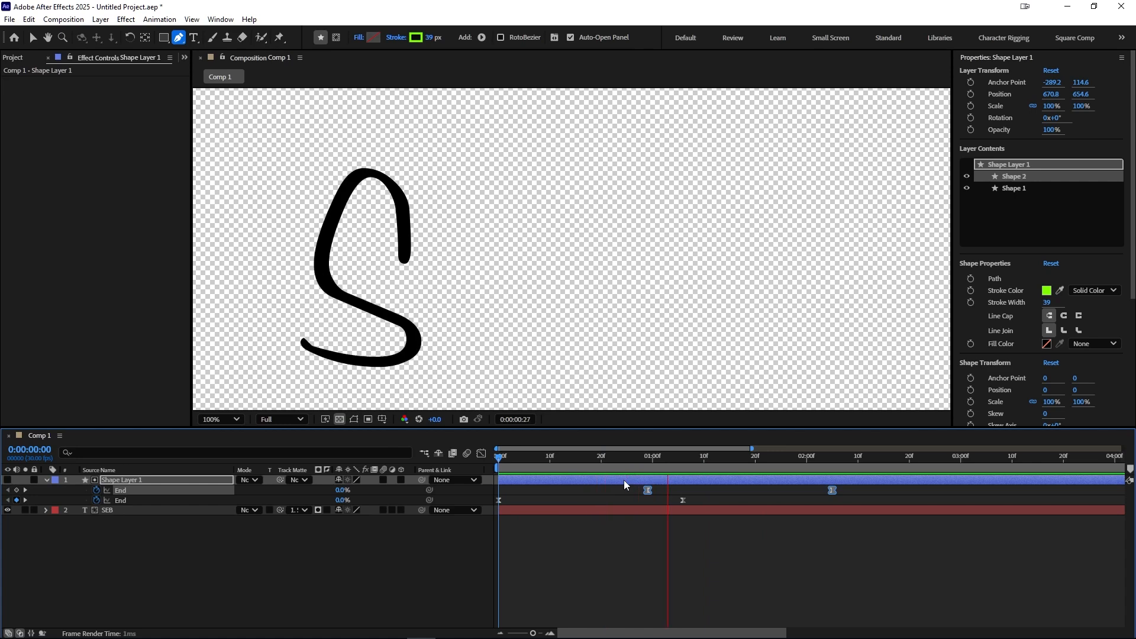
pyautogui.press('space')
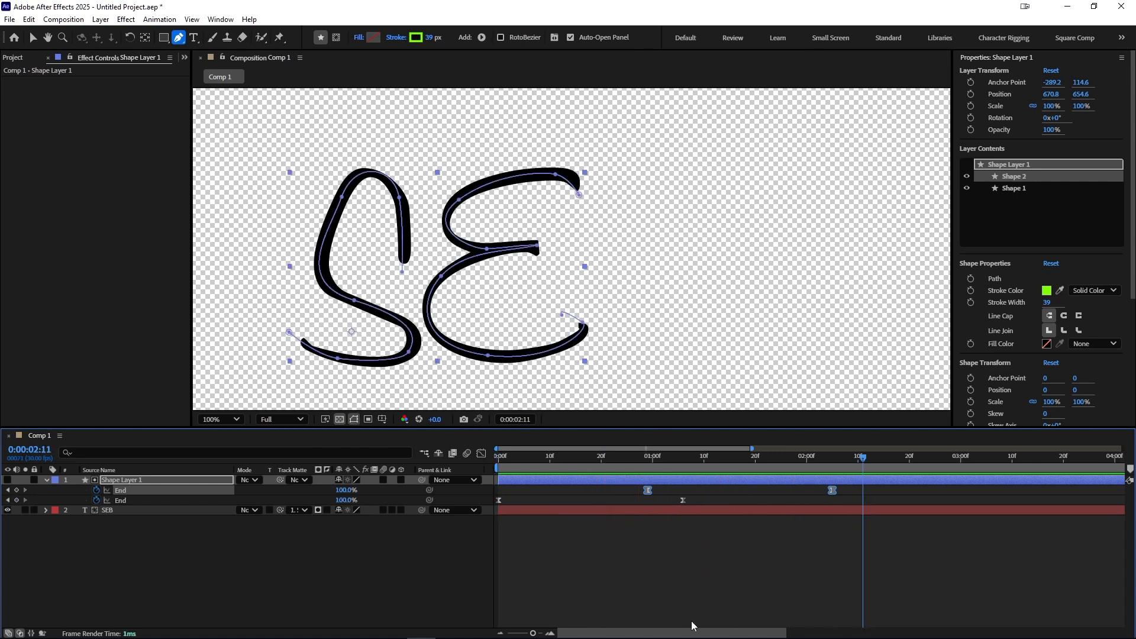